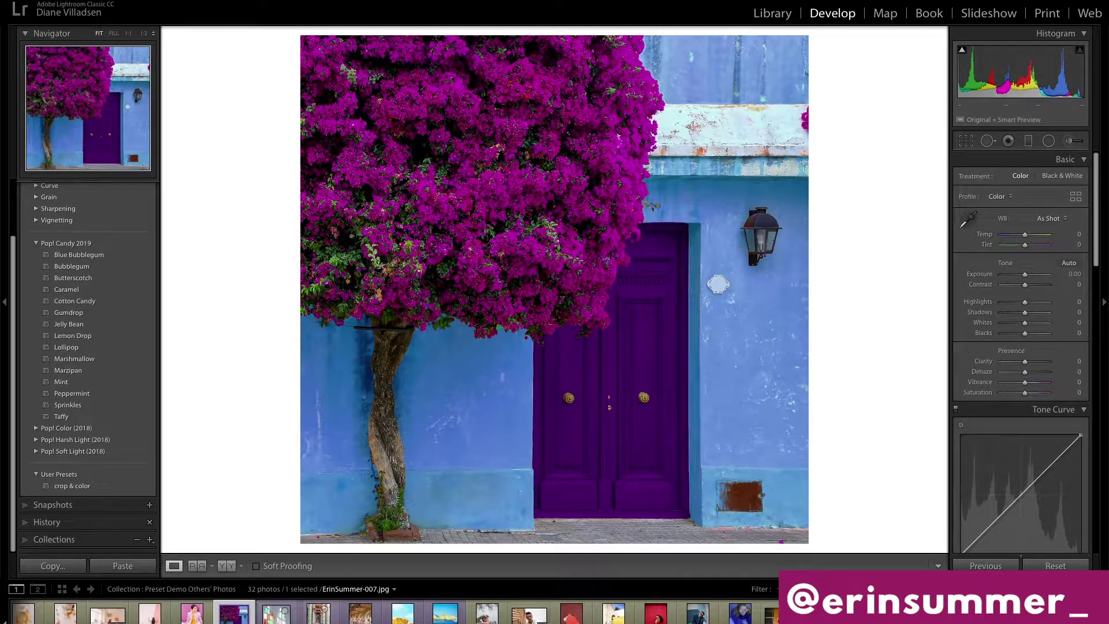
# Try the Bubblegum presets on the bougainvillea and purple door photo, and apply the Cotton Candy preset.
pyautogui.click(88, 269)
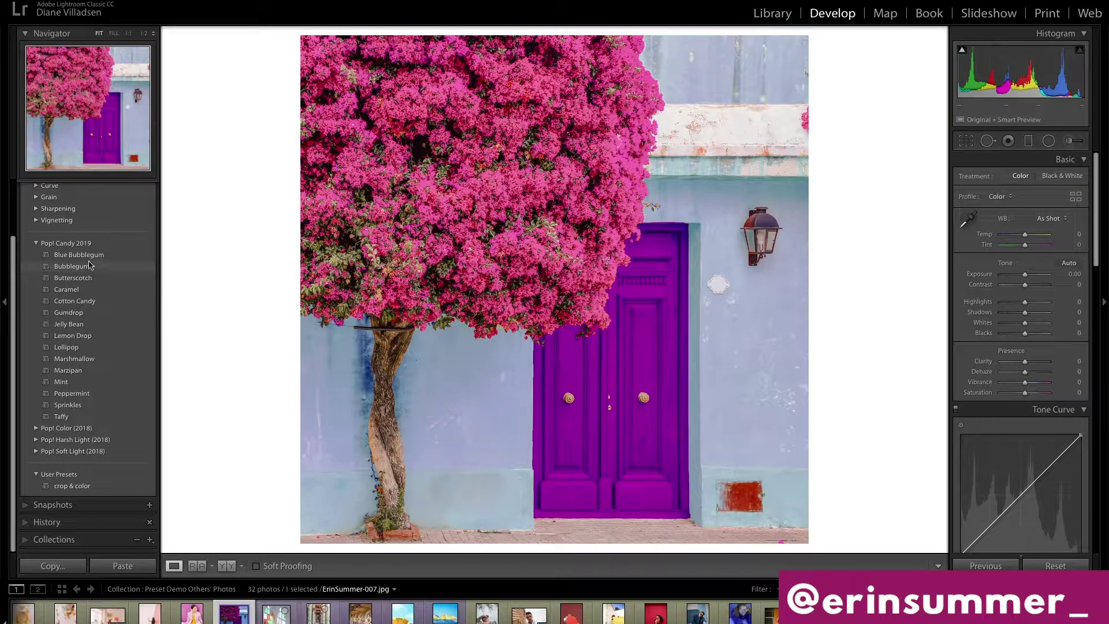
pyautogui.click(96, 257)
pyautogui.click(90, 301)
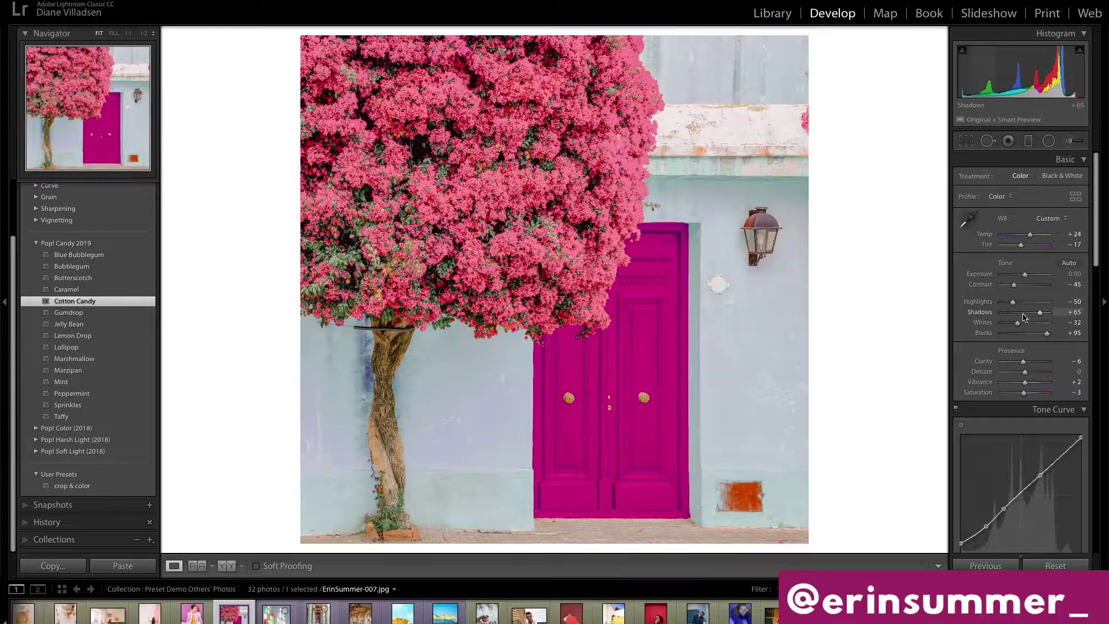
# Try the blue colour mix at hue −30, saturation −13 and luminance −4, and compare the photo with its original.
pyautogui.scroll(-5, 1020, 320)
pyautogui.scroll(-1, 1021, 320)
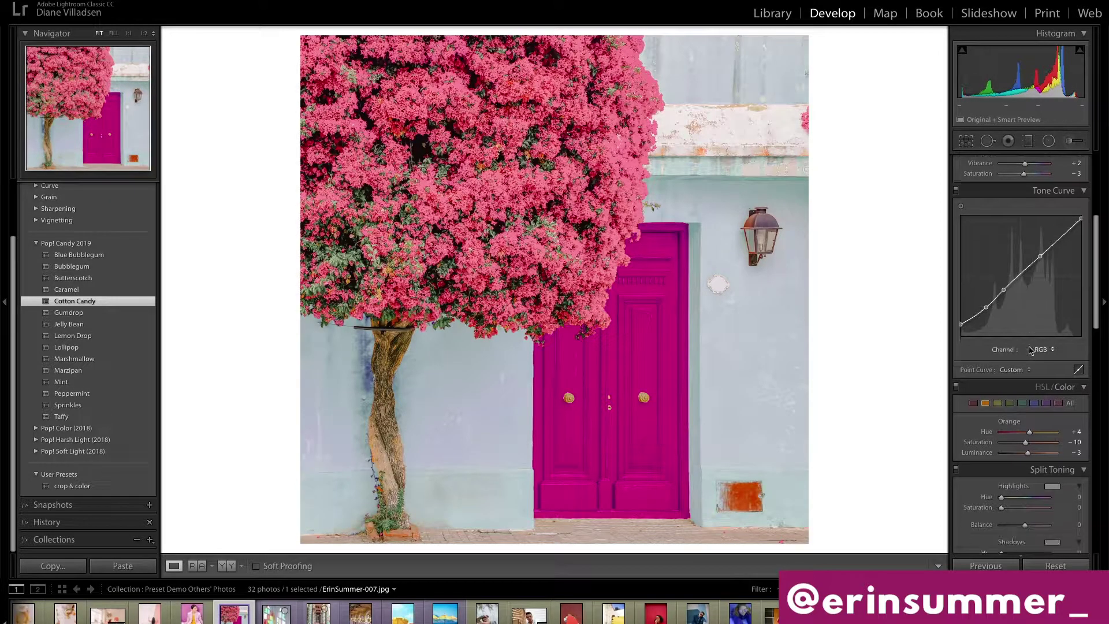
pyautogui.click(1034, 388)
pyautogui.moveTo(1024, 437); pyautogui.dragTo(1025, 430)
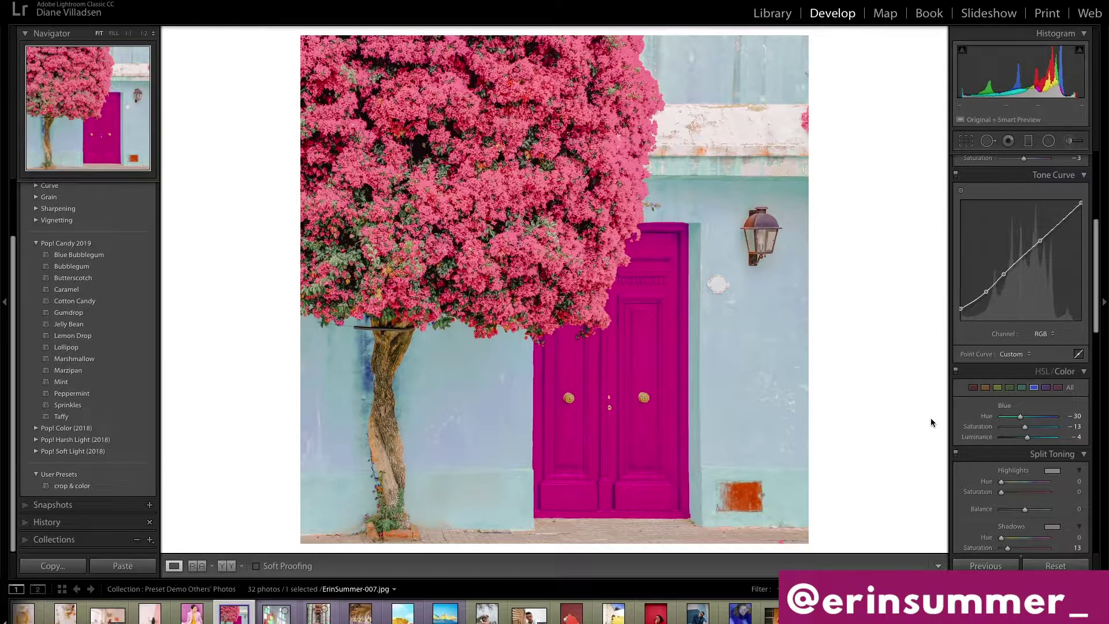
pyautogui.press('\\')
pyautogui.press('\\')
# Adjust the aqua colour mix and set blue to hue −20, saturation −28 and luminance −14.
pyautogui.click(985, 289)
pyautogui.moveTo(1023, 420)
pyautogui.mouseDown()
pyautogui.moveTo(988, 438)
pyautogui.moveTo(1015, 440)
pyautogui.moveTo(1001, 439)
pyautogui.moveTo(1030, 427)
pyautogui.mouseUp()
pyautogui.click(1021, 387)
pyautogui.moveTo(1018, 416); pyautogui.dragTo(1022, 429)
pyautogui.click(1034, 387)
pyautogui.moveTo(1023, 431)
pyautogui.mouseDown()
pyautogui.moveTo(1012, 438)
pyautogui.moveTo(1023, 438)
pyautogui.mouseUp()
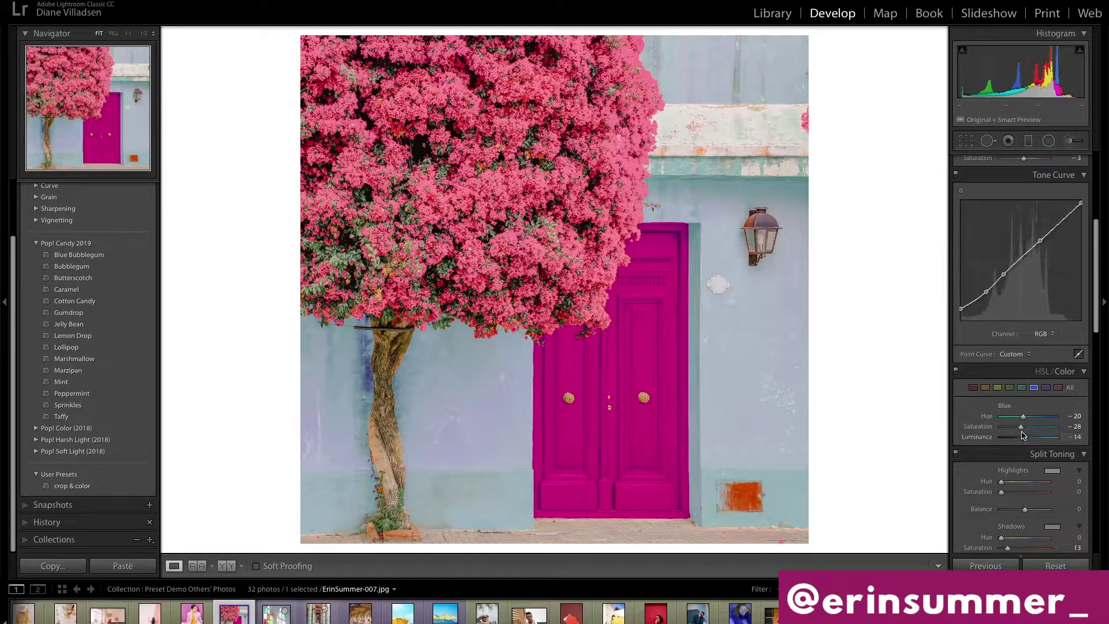
# Set the shadows to +40 and the blacks to +76, and compare the edit with the original photo.
pyautogui.scroll(6, 1031, 376)
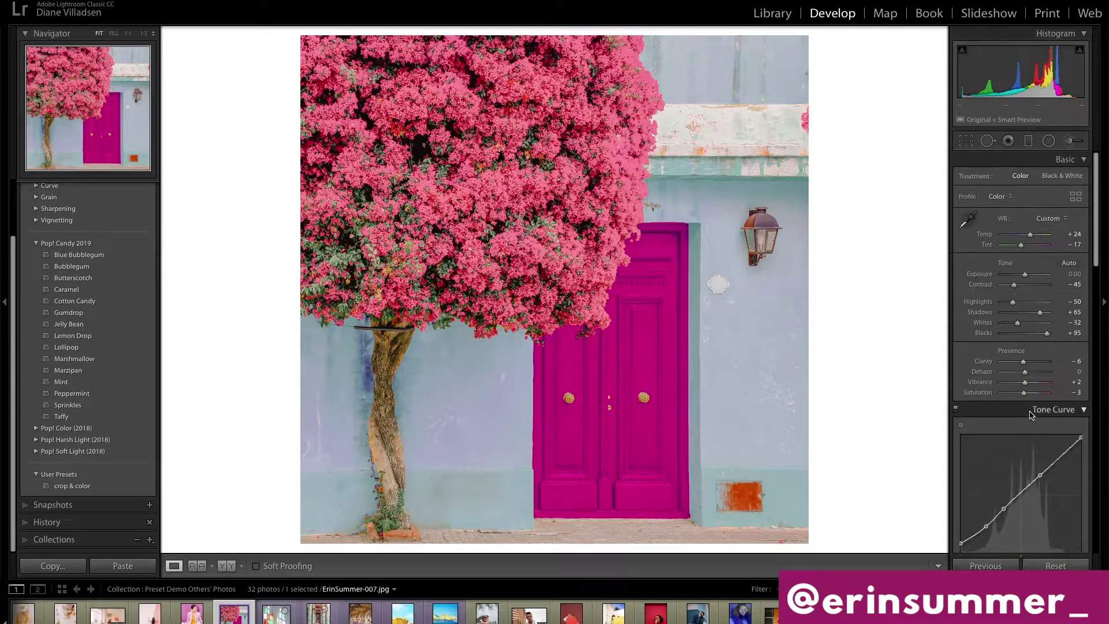
pyautogui.moveTo(1040, 311)
pyautogui.mouseDown()
pyautogui.moveTo(1027, 333)
pyautogui.moveTo(971, 333)
pyautogui.moveTo(1066, 338)
pyautogui.moveTo(1033, 331)
pyautogui.moveTo(1023, 341)
pyautogui.moveTo(1042, 334)
pyautogui.mouseUp()
pyautogui.press('\\')
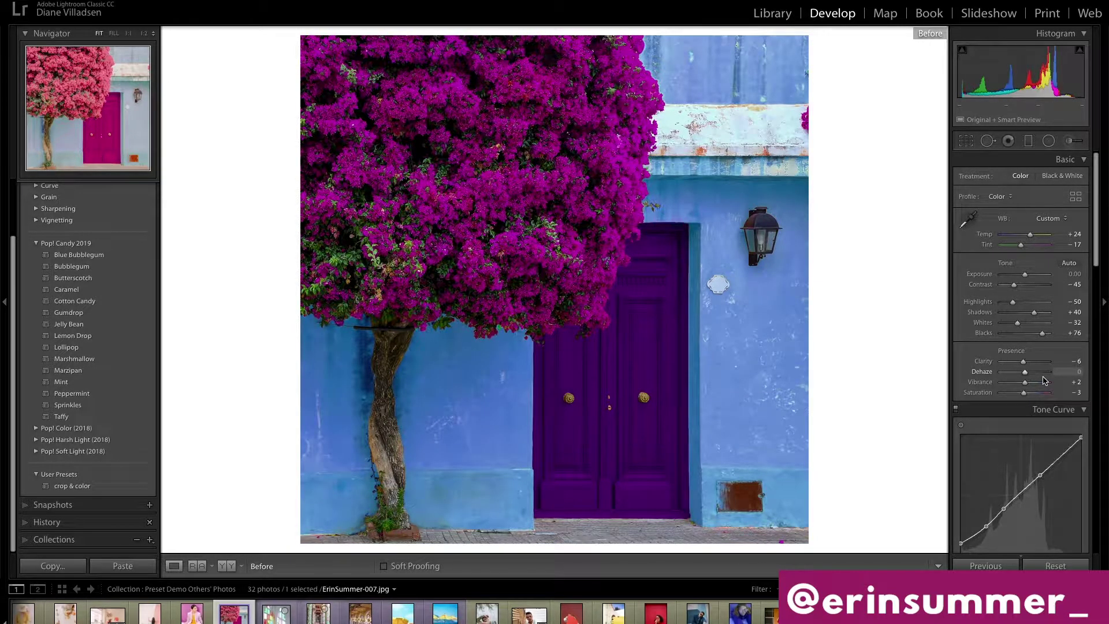
pyautogui.press('\\')
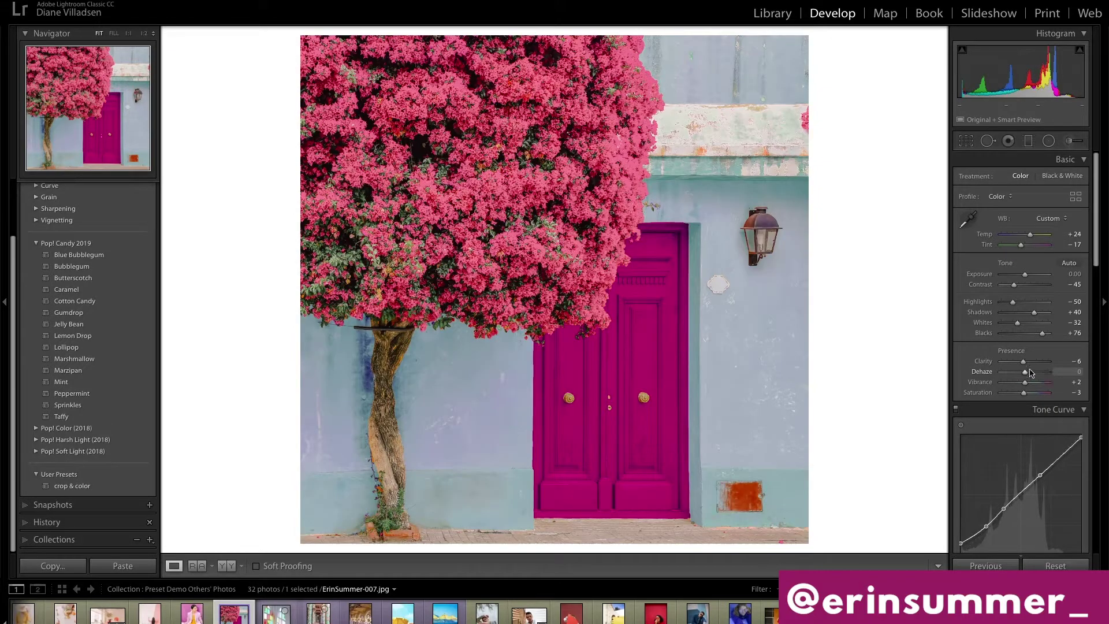
# Try the purple hue at +100, and settle on purple hue +22 and saturation −38 for the door.
pyautogui.scroll(-3, 974, 323)
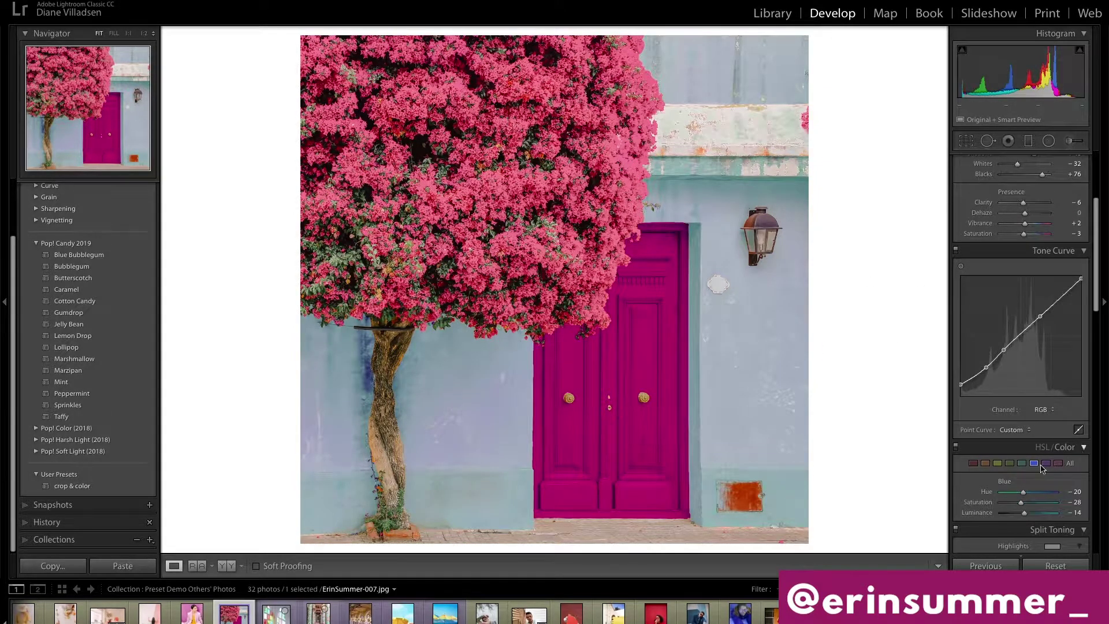
pyautogui.click(1046, 463)
pyautogui.moveTo(1024, 512)
pyautogui.mouseDown()
pyautogui.moveTo(978, 513)
pyautogui.moveTo(1046, 521)
pyautogui.moveTo(936, 515)
pyautogui.moveTo(1026, 515)
pyautogui.moveTo(1035, 494)
pyautogui.mouseUp()
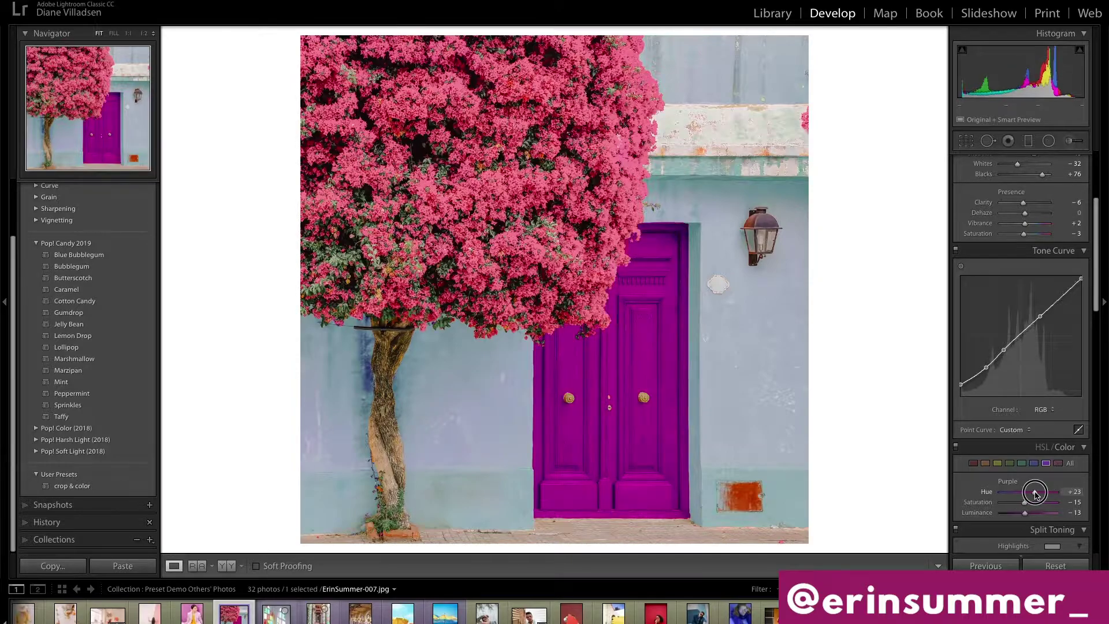
pyautogui.moveTo(1036, 494); pyautogui.dragTo(1104, 496)
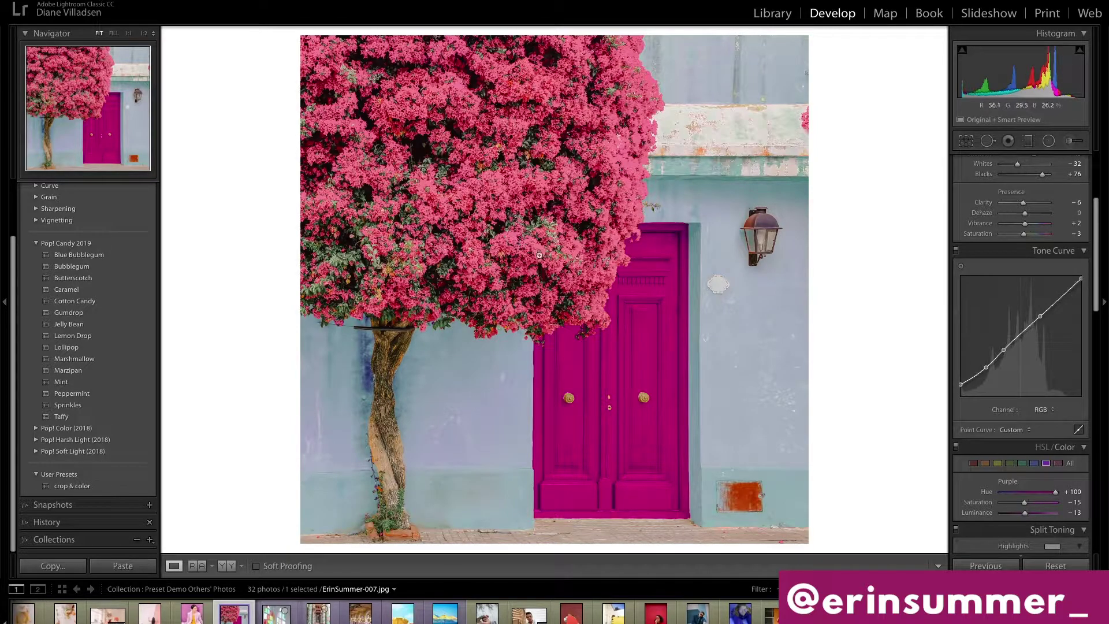
pyautogui.moveTo(1055, 493); pyautogui.dragTo(1018, 503)
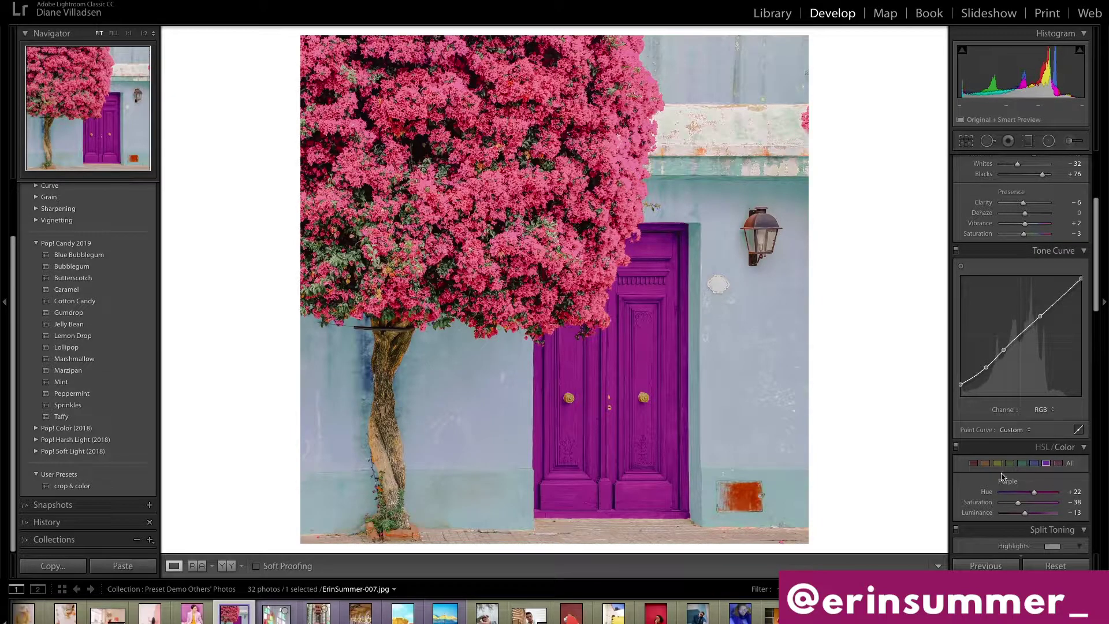
# Set the contrast to −63, the shadows to +57 and the white balance temperature to +30.
pyautogui.scroll(5, 1025, 347)
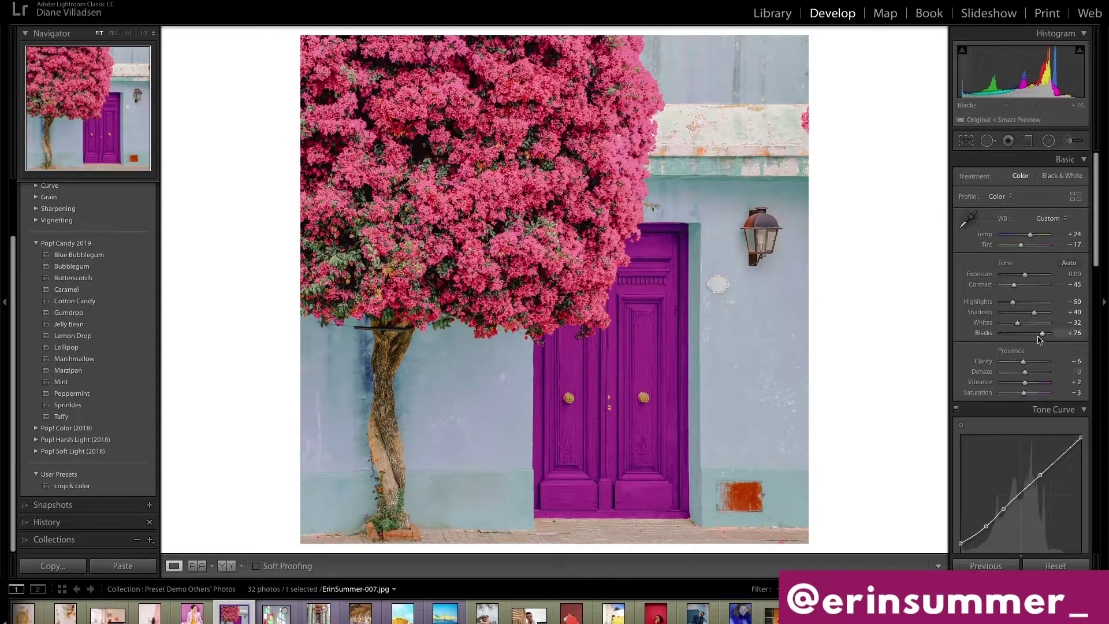
pyautogui.click(1014, 285)
pyautogui.moveTo(1014, 286); pyautogui.dragTo(1038, 313)
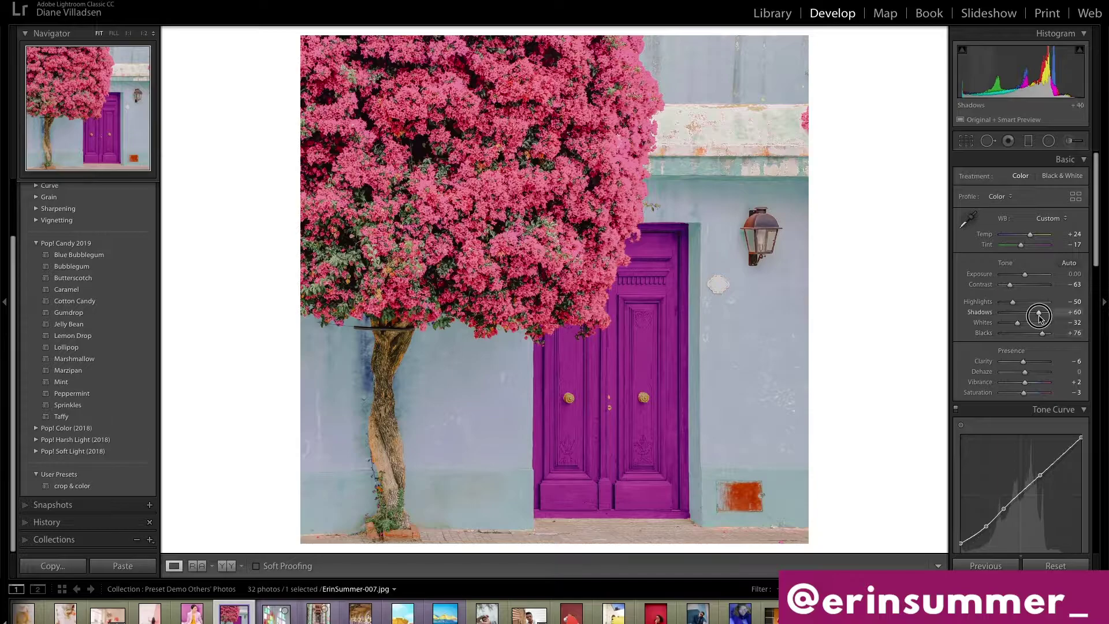
pyautogui.click(1066, 234)
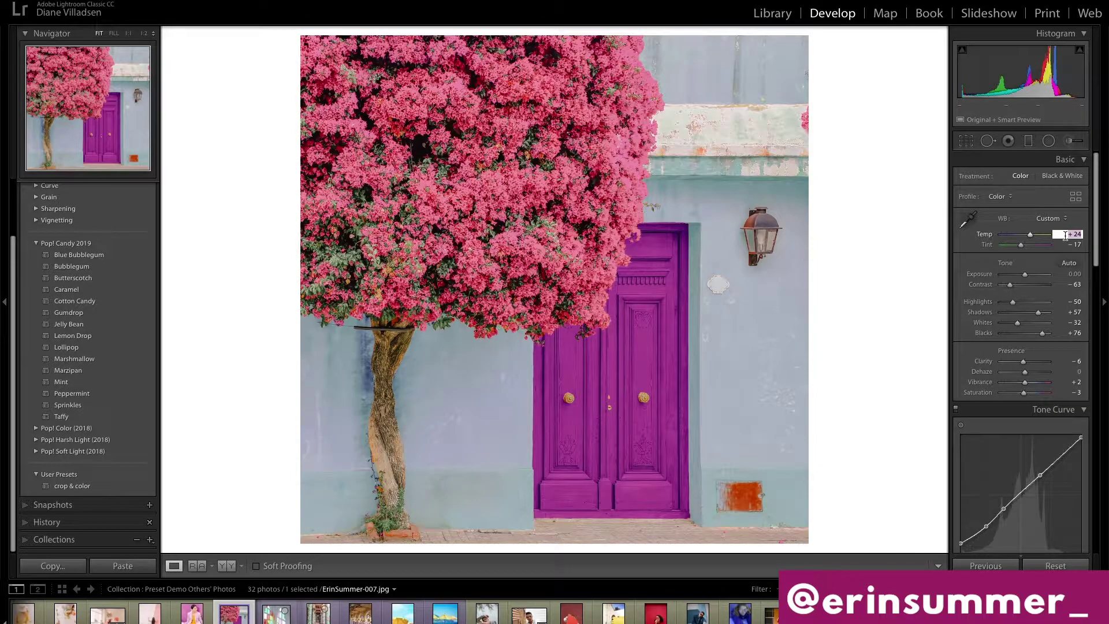
pyautogui.write('30')
pyautogui.press('Return')
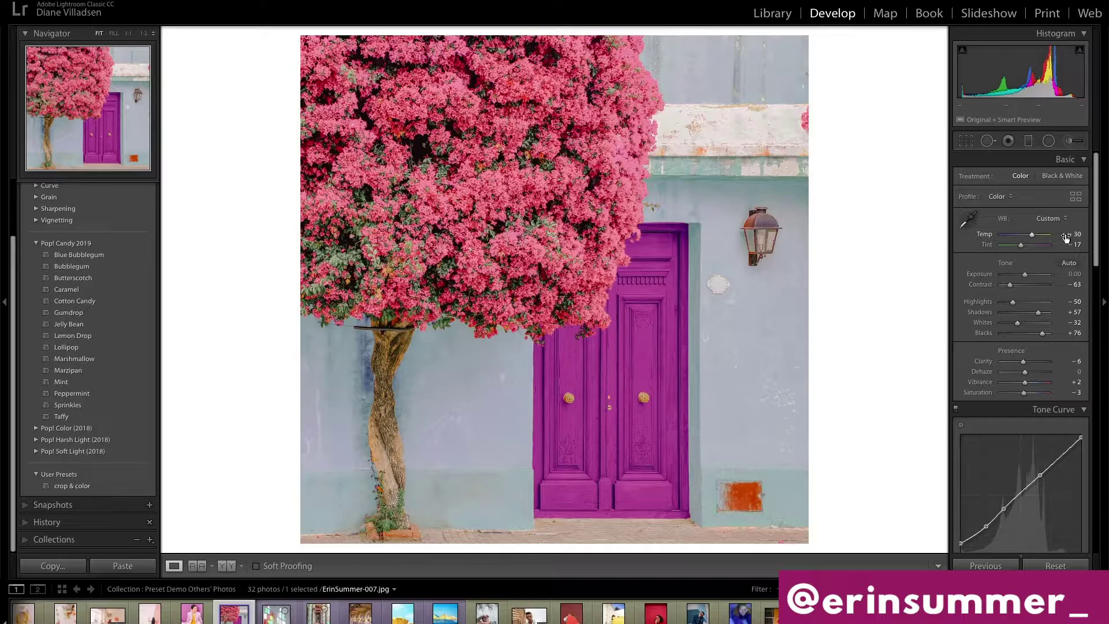
# Set the blacks to +84 and compare the edited photo with the original twice.
pyautogui.click(1042, 334)
pyautogui.moveTo(1042, 335); pyautogui.dragTo(1045, 339)
pyautogui.press('\\')
pyautogui.press('\\')
pyautogui.press('\\')
pyautogui.press('\\')
# Try the white balance temperature at 0 and restore it to +30.
pyautogui.click(1074, 233)
pyautogui.write('0')
pyautogui.press('Return')
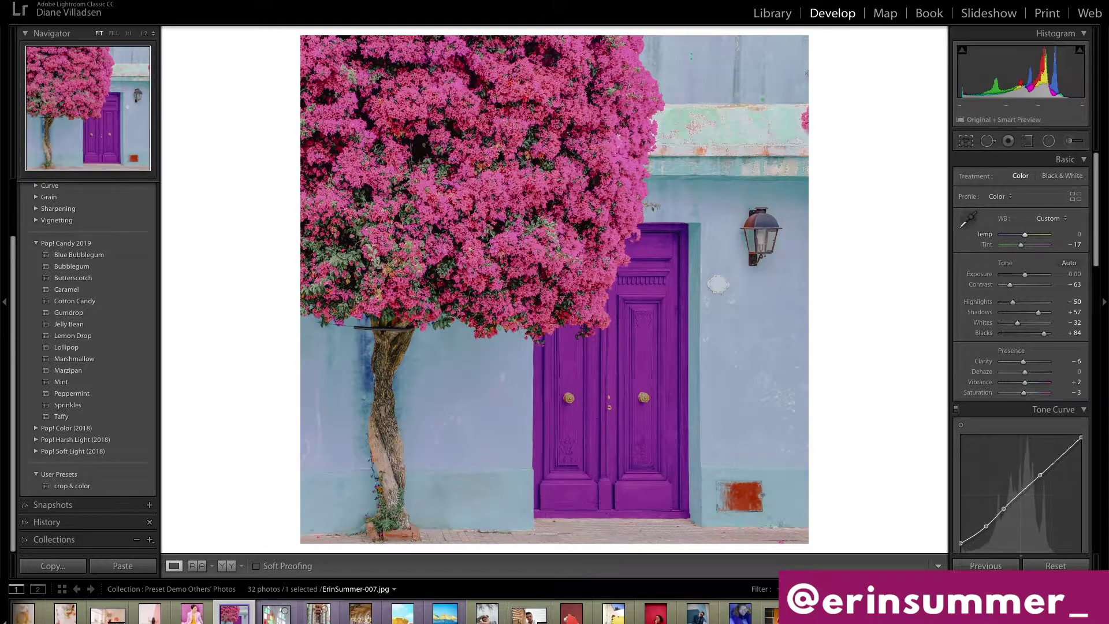
pyautogui.click(1075, 233)
pyautogui.write('30')
pyautogui.press('Return')
# Review the remaining develop settings of the door photo and compare the finished edit with the original.
pyautogui.scroll(-5, 1081, 253)
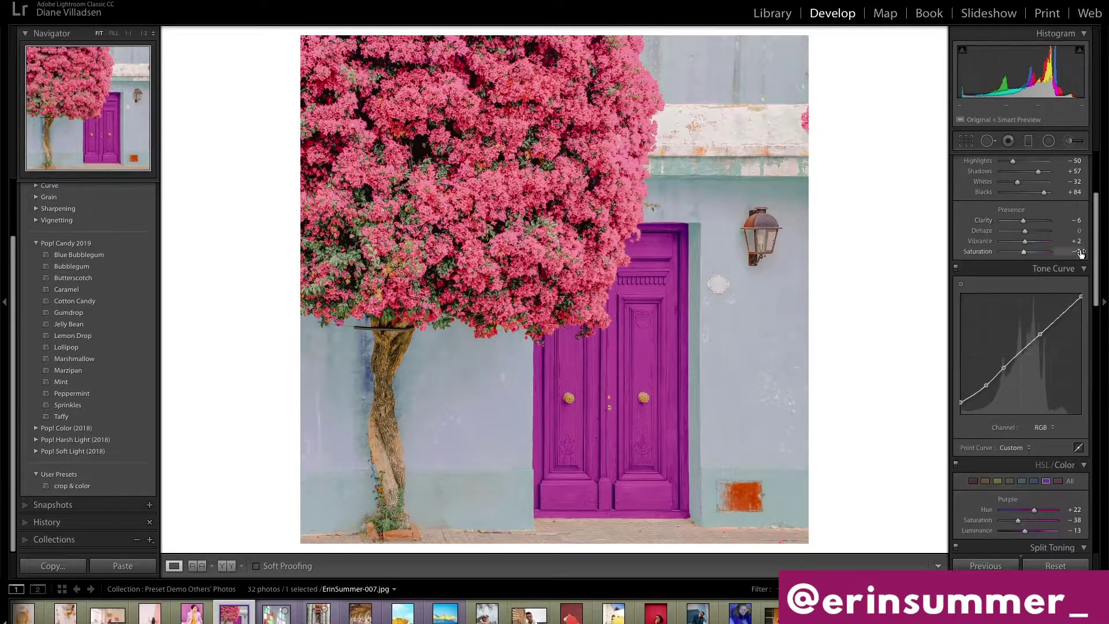
pyautogui.scroll(-13, 1081, 254)
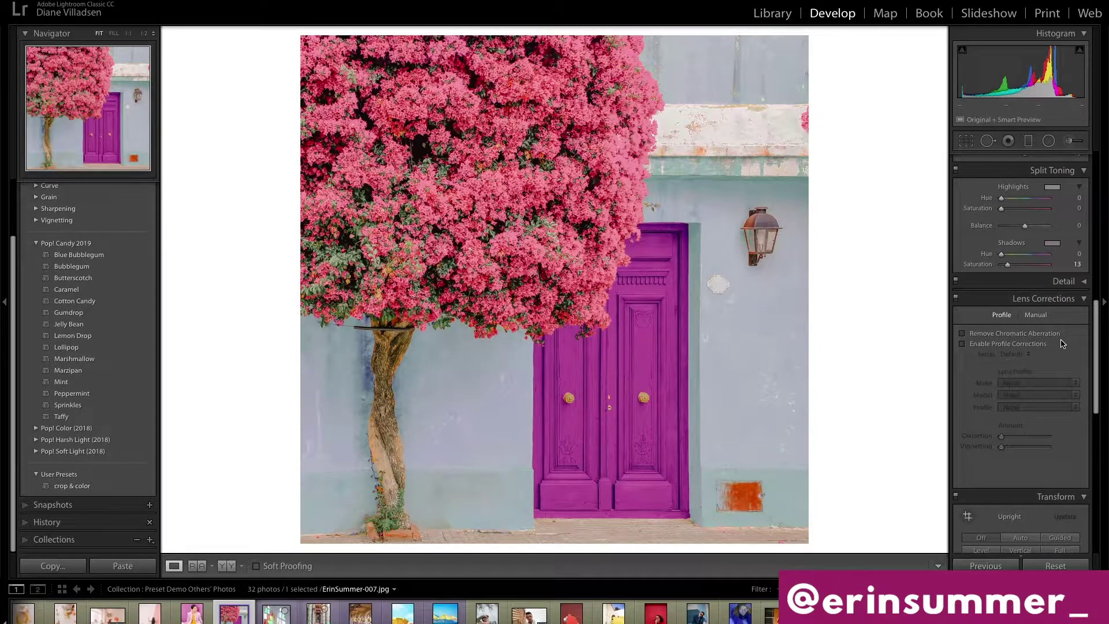
pyautogui.scroll(15, 1061, 343)
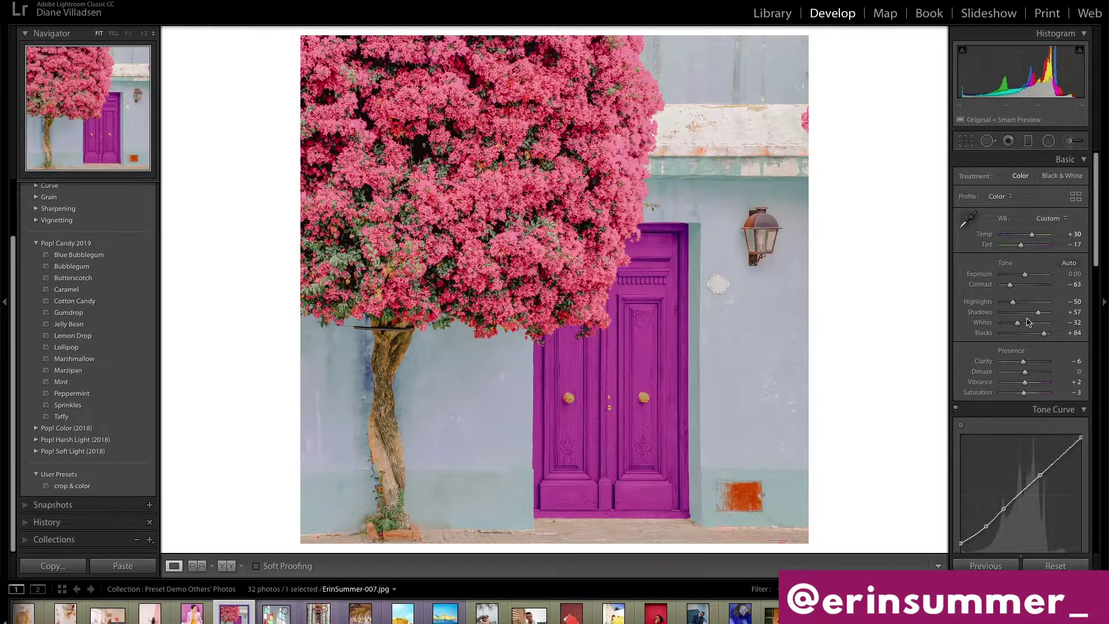
pyautogui.press('\\')
pyautogui.press('\\')
pyautogui.press('\\')
pyautogui.press('\\')
# Apply the Blue Bubblegum preset to the stained-glass window photo, and set its temperature to +6 and blacks to +78.
pyautogui.click(276, 617)
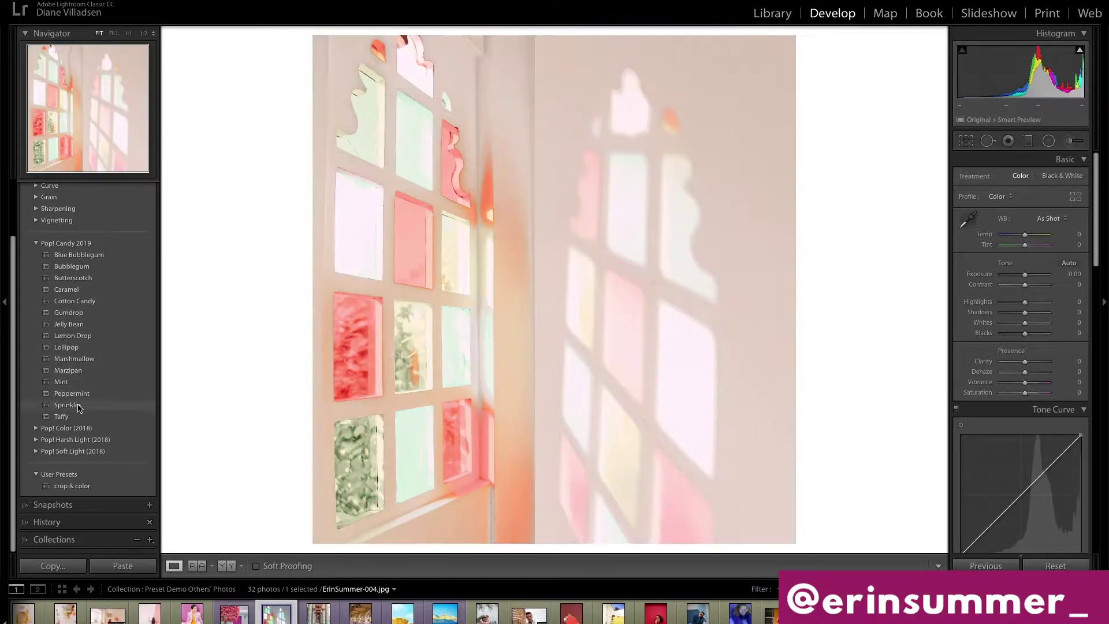
pyautogui.click(78, 255)
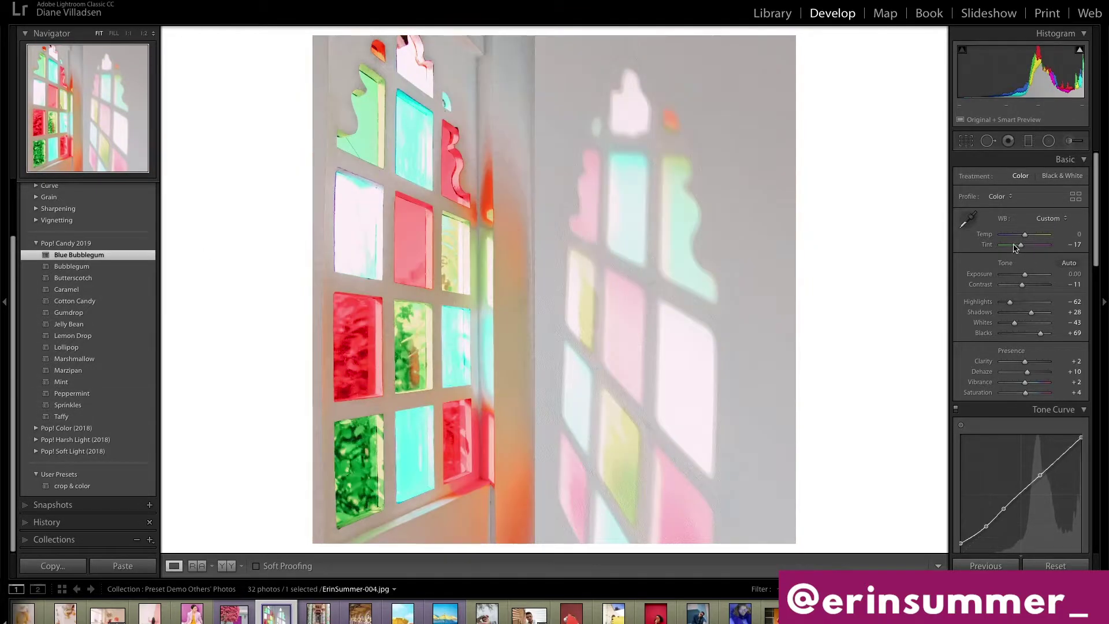
pyautogui.click(1071, 235)
pyautogui.write('45')
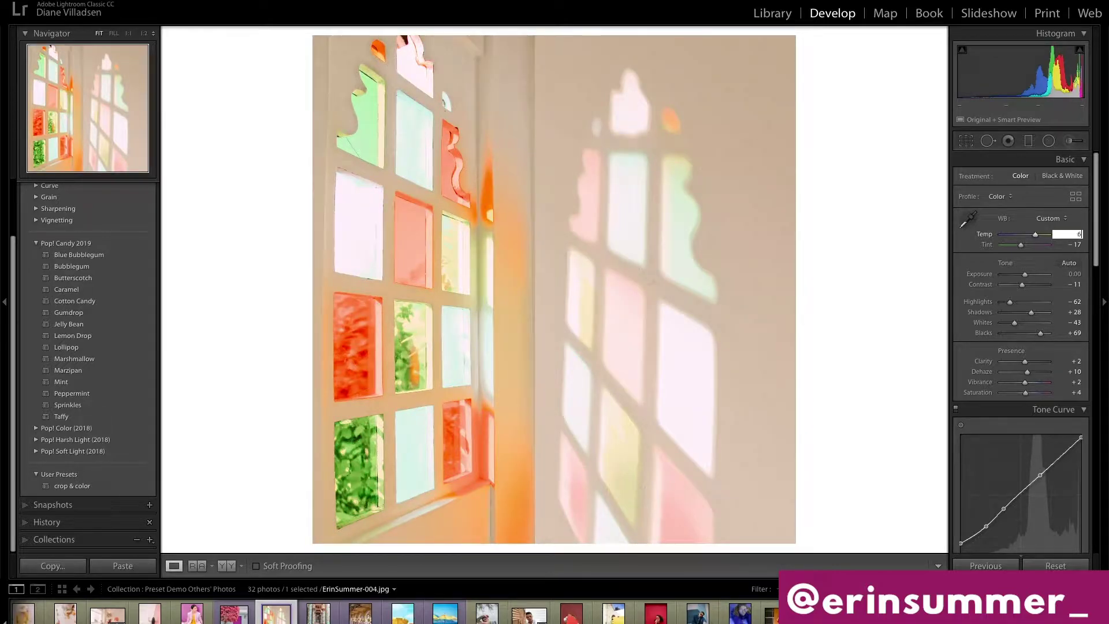
pyautogui.press('Return')
pyautogui.moveTo(1040, 334); pyautogui.dragTo(1043, 334)
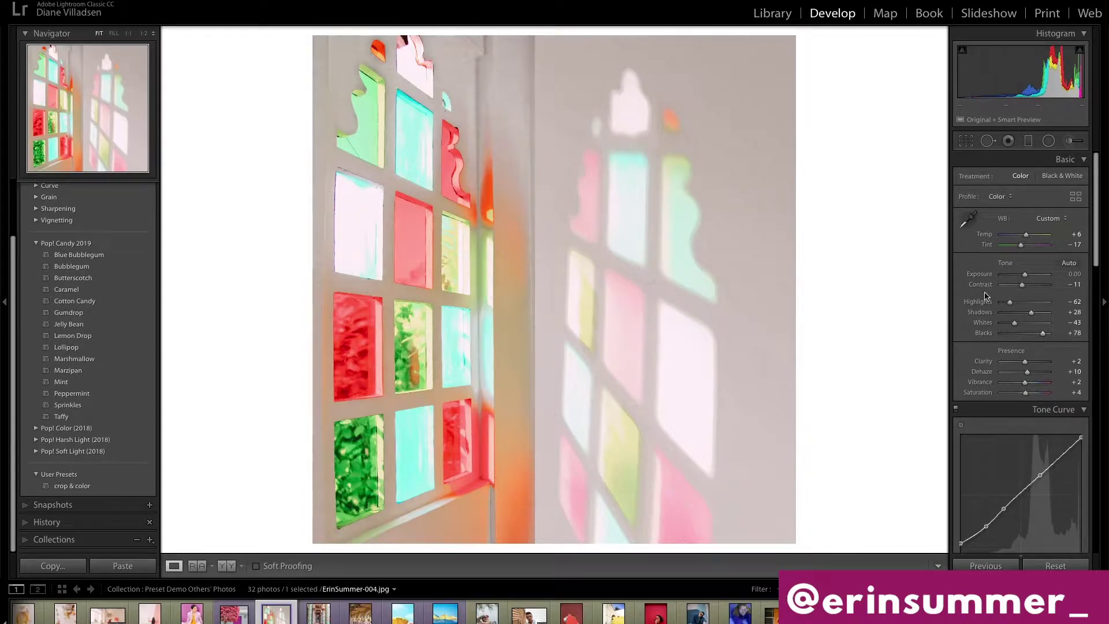
# Set the split toning shadows saturation to 20.
pyautogui.scroll(-10, 985, 295)
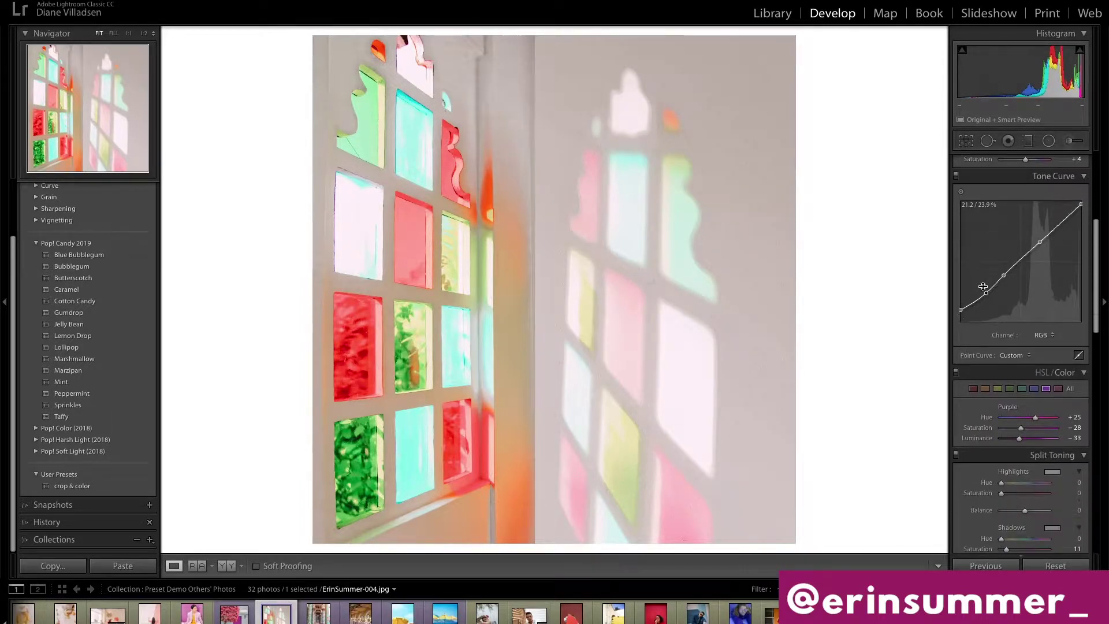
pyautogui.scroll(-3, 983, 287)
pyautogui.click(1066, 485)
pyautogui.write('20')
pyautogui.press('Return')
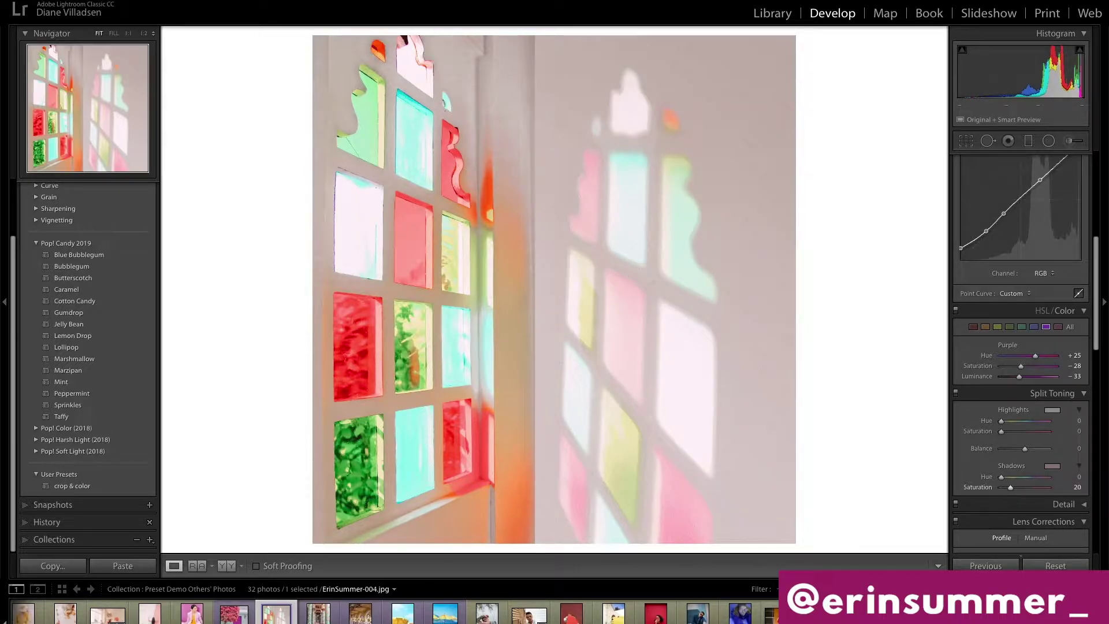
# Try the split toning shadows saturation at 0 and return it to 20.
pyautogui.click(1069, 486)
pyautogui.write('0')
pyautogui.press('Return')
pyautogui.click(1070, 486)
pyautogui.write('20')
pyautogui.press('Return')
# Raise the red saturation slightly in the colour mix and go through the blue, green and yellow adjustments.
pyautogui.click(974, 326)
pyautogui.moveTo(1030, 365); pyautogui.dragTo(1034, 368)
pyautogui.click(1034, 327)
pyautogui.click(1010, 327)
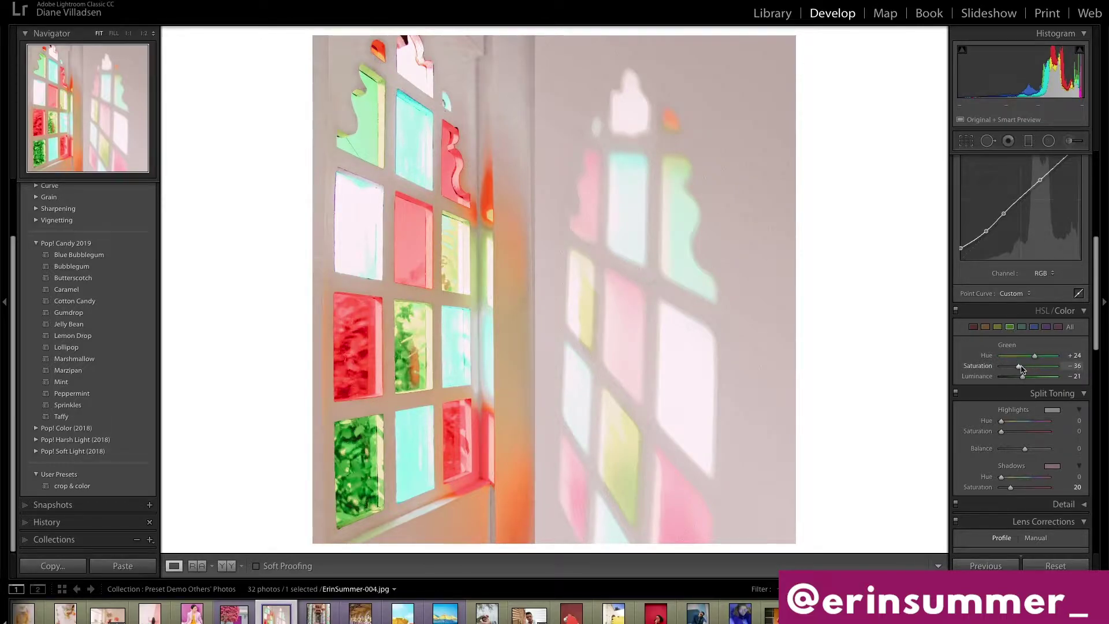
pyautogui.click(998, 327)
# Brighten the window photo by setting the shadows to +63 and the exposure to +0.22.
pyautogui.scroll(5, 1044, 424)
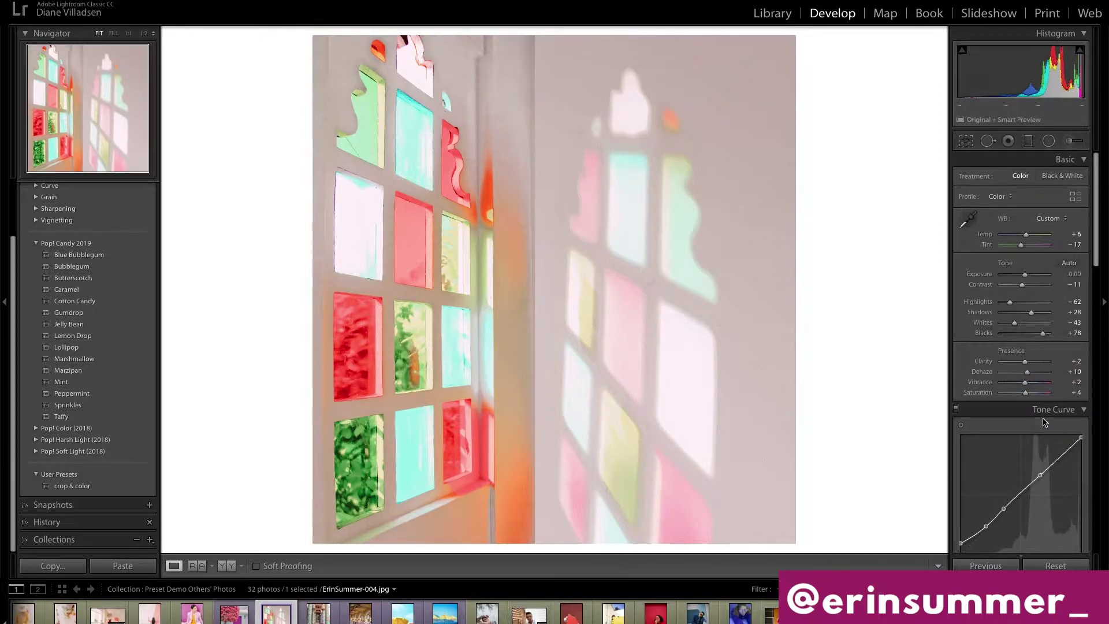
pyautogui.moveTo(1031, 311); pyautogui.dragTo(1040, 317)
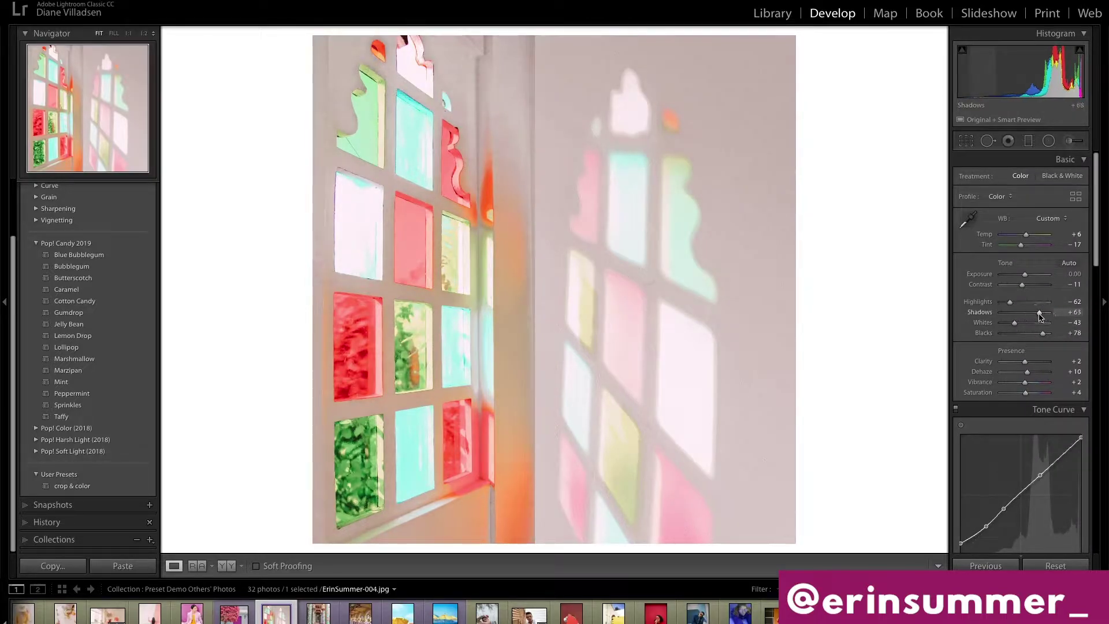
pyautogui.click(1074, 274)
pyautogui.write('0.22')
pyautogui.press('Return')
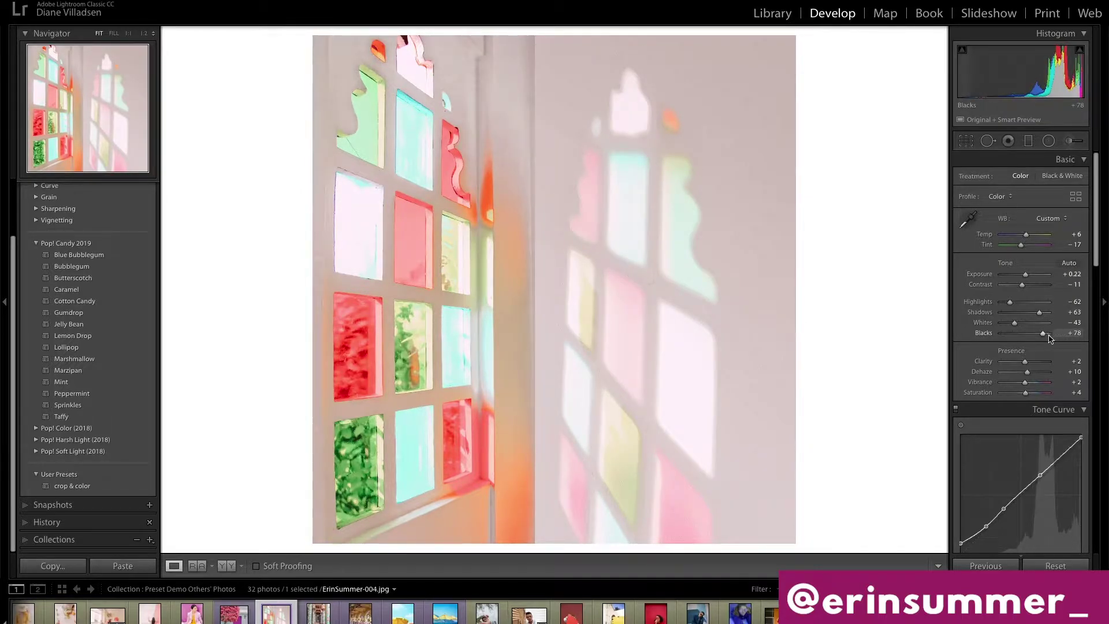
# Set the blacks to +61 and the white balance temperature to +11.
pyautogui.moveTo(1040, 334); pyautogui.dragTo(1038, 334)
pyautogui.click(1076, 234)
pyautogui.write('11')
pyautogui.press('Return')
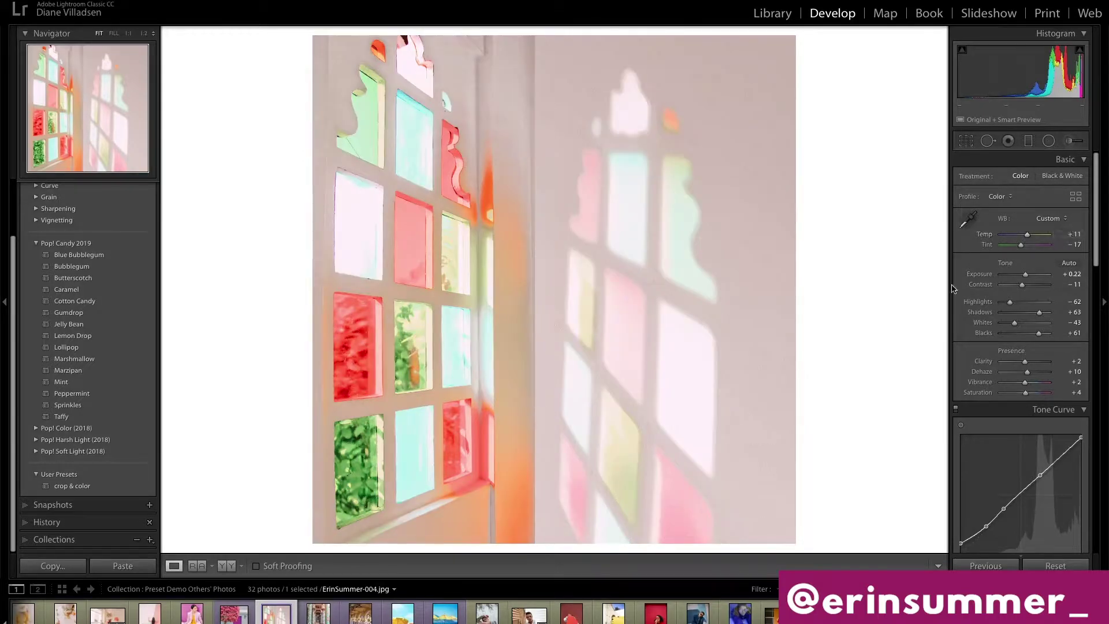
# Open the mosaic columns photo, preview the Blue Bubblegum and Mint presets on it, and apply Mint.
pyautogui.click(319, 615)
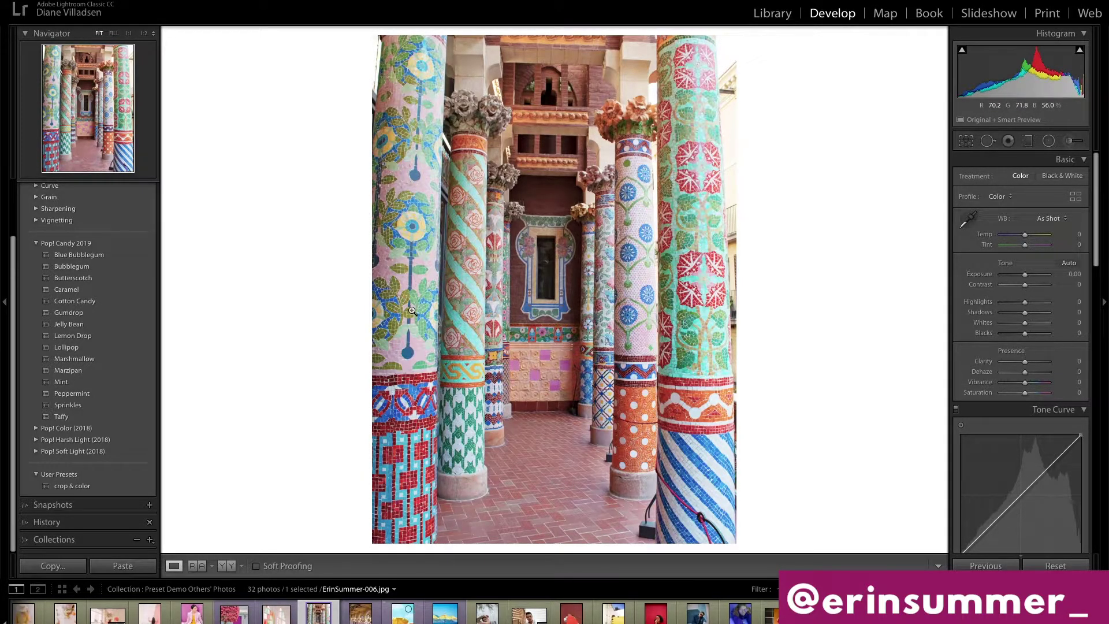
pyautogui.moveTo(116, 260)
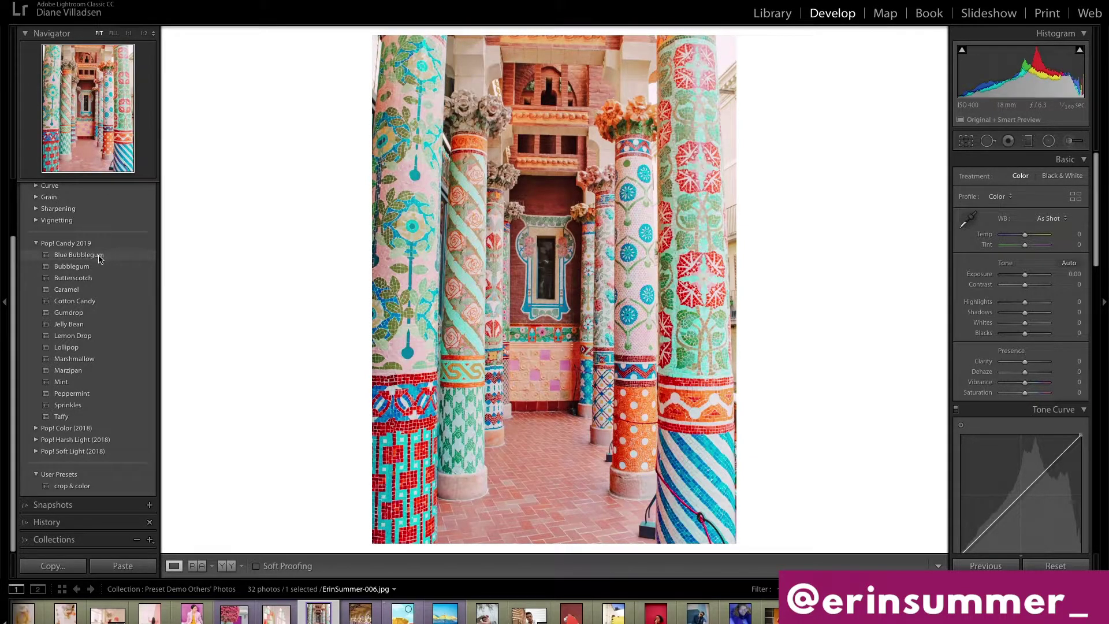
pyautogui.moveTo(74, 384)
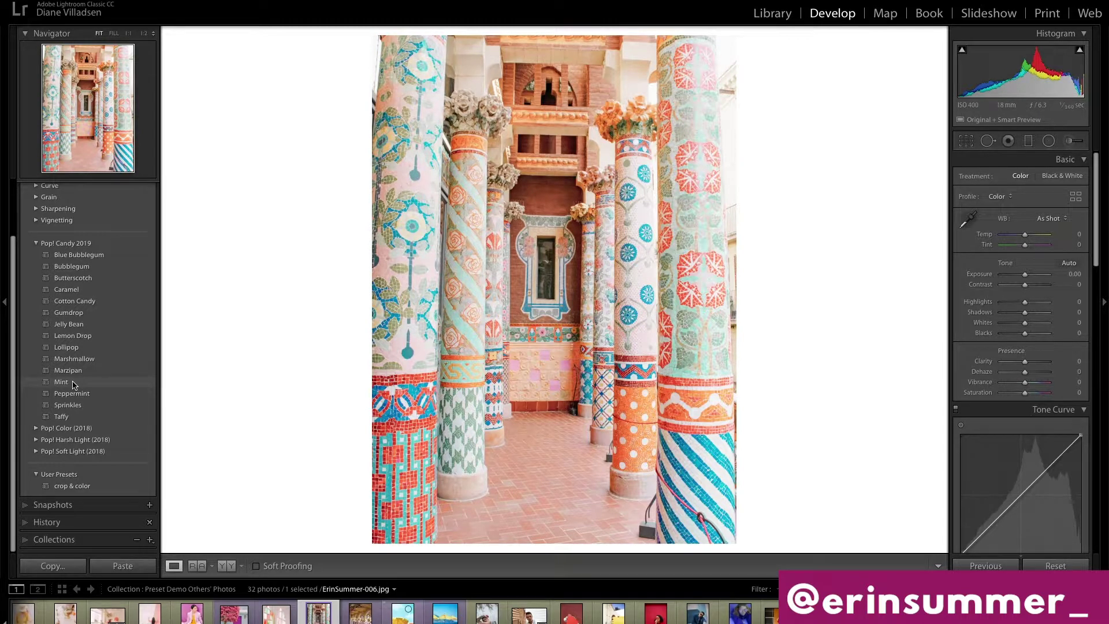
pyautogui.moveTo(80, 254)
pyautogui.click(67, 383)
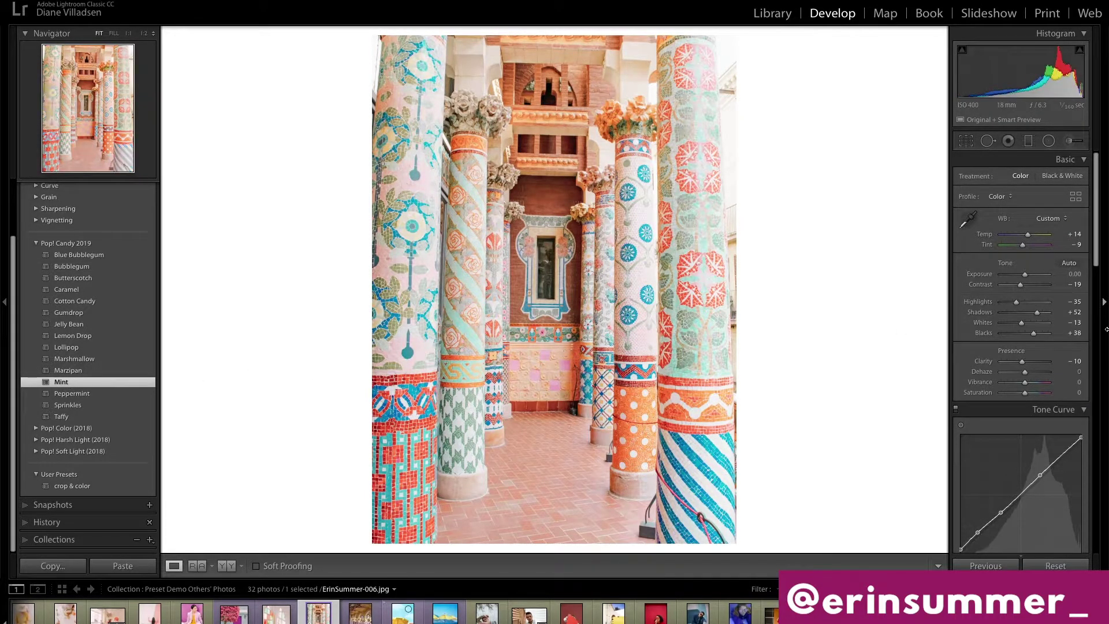
# Straighten the mosaic columns photo by setting the crop angle to -1.00.
pyautogui.click(966, 140)
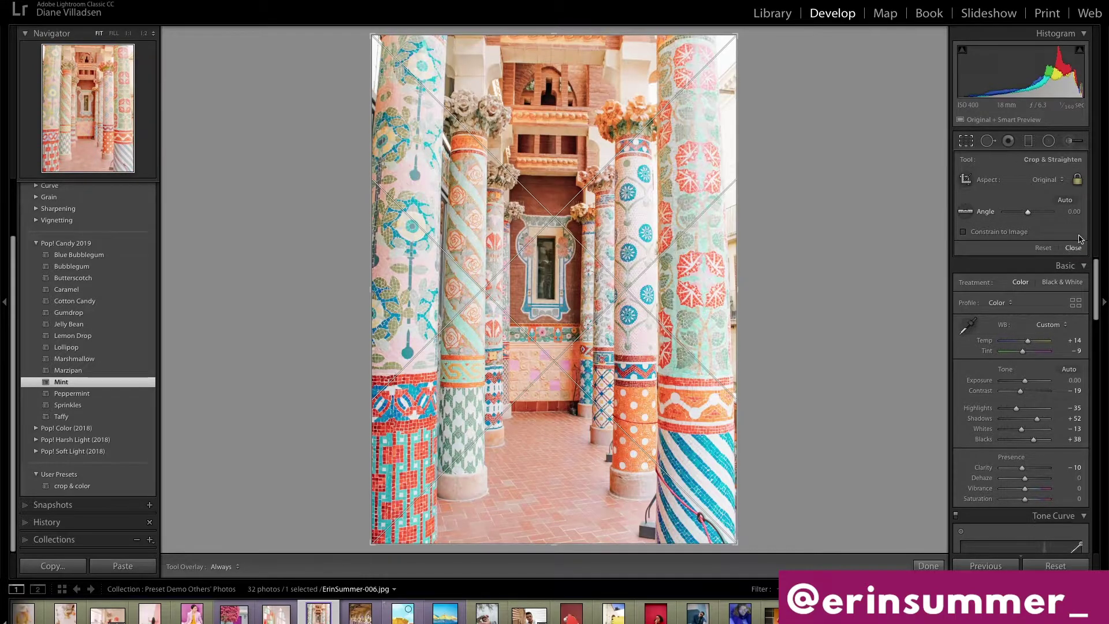
pyautogui.write('-1')
pyautogui.press('Return')
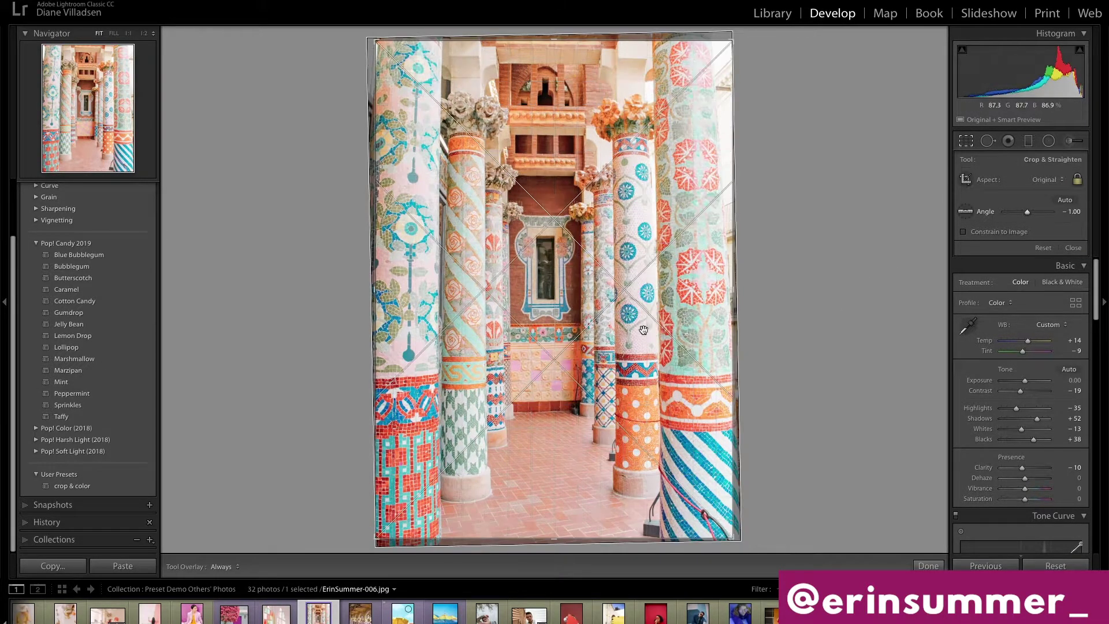
pyautogui.press('Return')
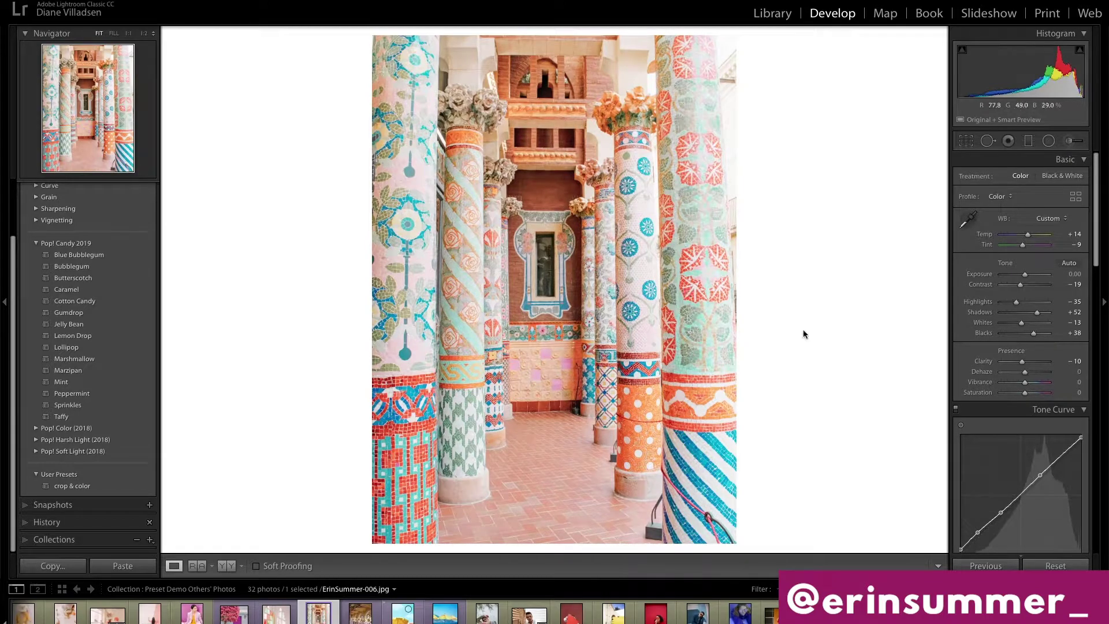
# Set the blacks to +33 and the white balance temperature to +10, and compare the columns photo with its original.
pyautogui.moveTo(1034, 334); pyautogui.dragTo(1033, 338)
pyautogui.click(1072, 234)
pyautogui.write('10')
pyautogui.press('Return')
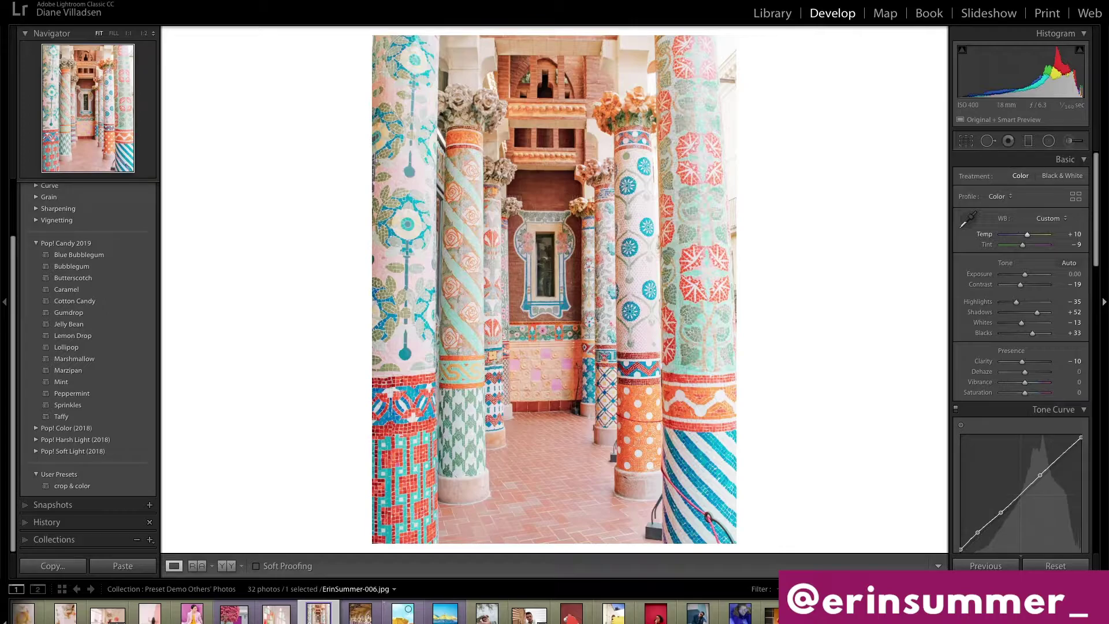
pyautogui.press('\\')
pyautogui.press('\\')
pyautogui.press('\\')
pyautogui.press('\\')
# Open the concert hall interior photo, preview the Pop! Candy presets on it, and apply Taffy.
pyautogui.click(369, 613)
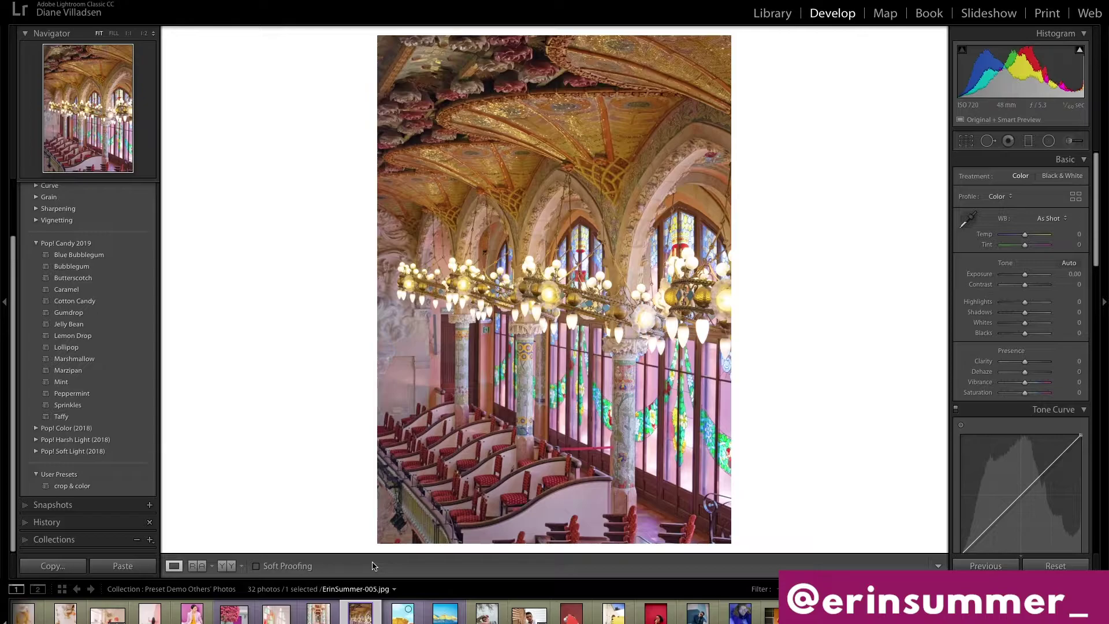
pyautogui.click(98, 268)
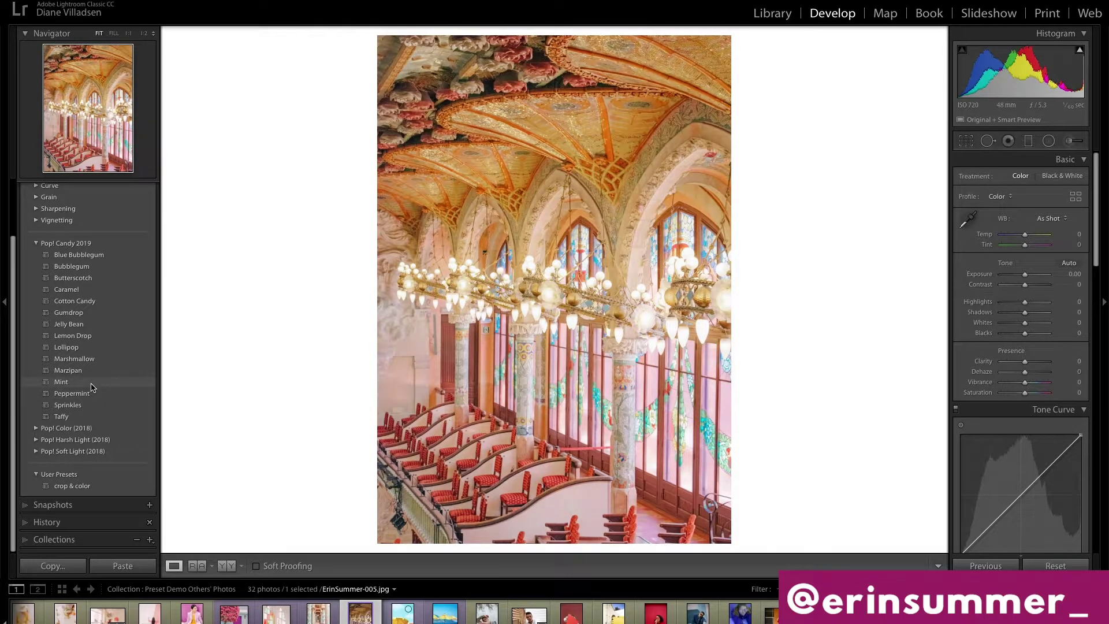
pyautogui.click(64, 417)
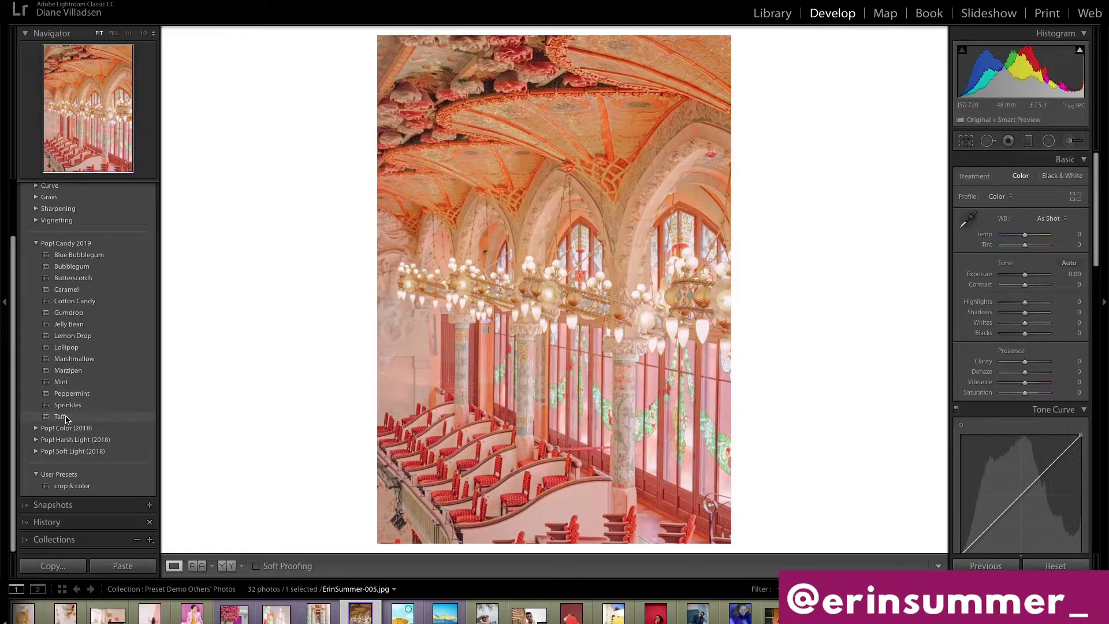
pyautogui.click(65, 417)
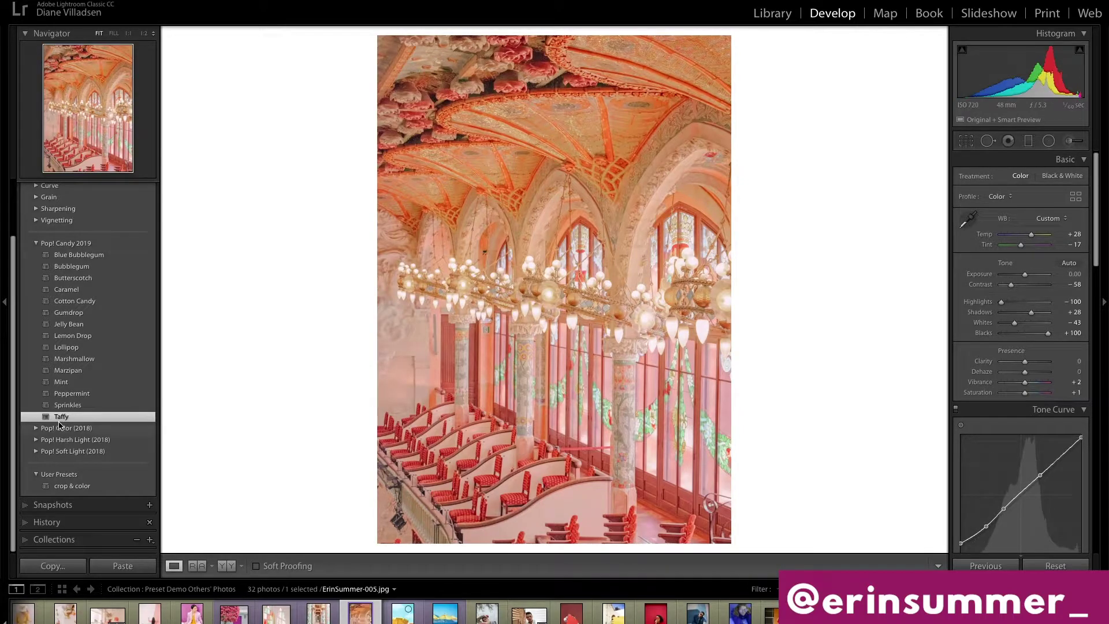
# Set the hall photo's highlights to -25 and exposure to +0.11.
pyautogui.moveTo(1002, 302); pyautogui.dragTo(1019, 305)
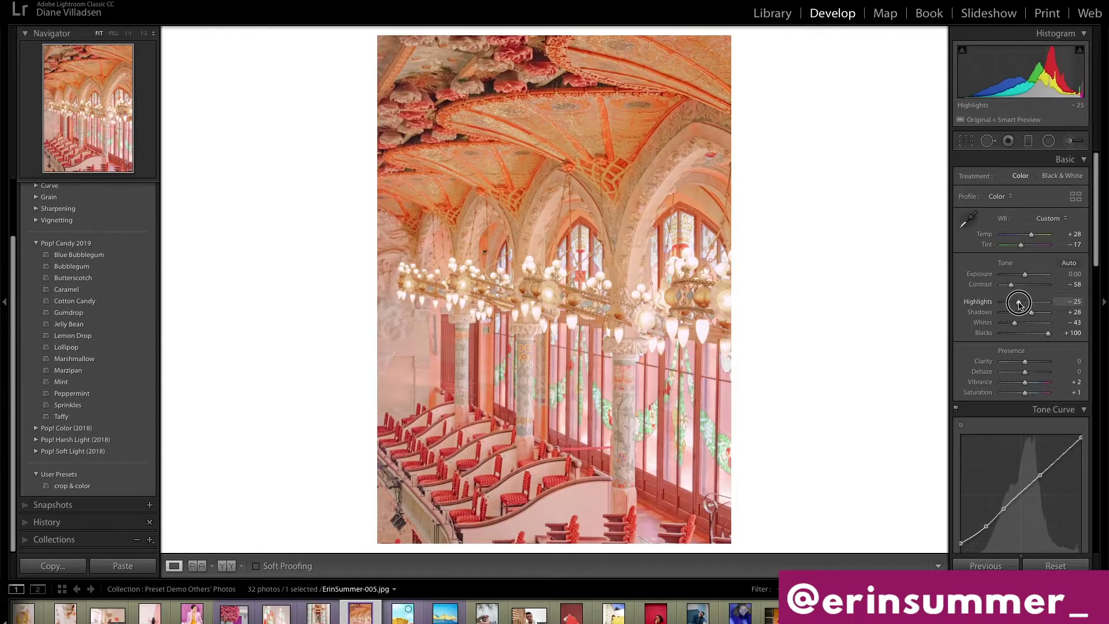
pyautogui.click(1074, 275)
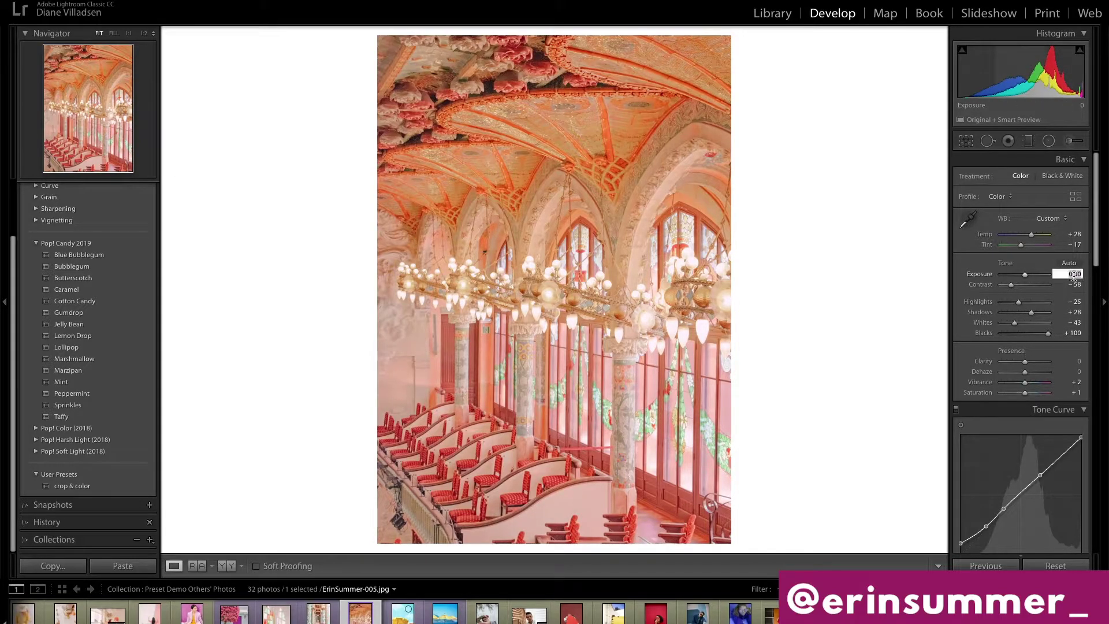
pyautogui.write('0.11')
pyautogui.press('Return')
# Set the hall photo's white balance temperature to +25 and compare it with the unedited version.
pyautogui.click(1075, 234)
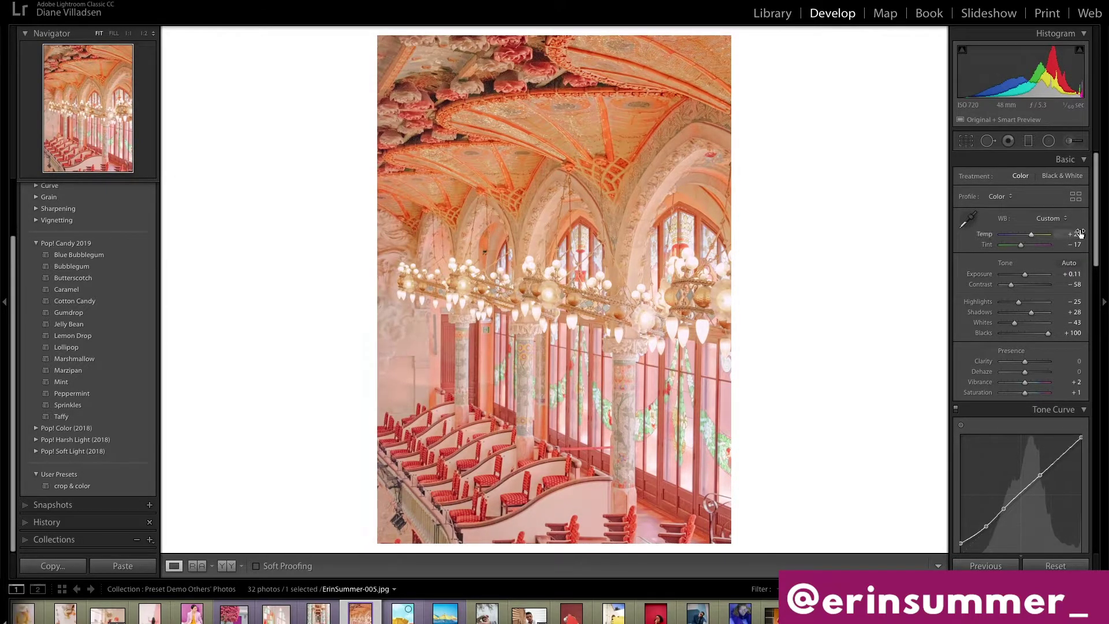
pyautogui.write('25')
pyautogui.press('Return')
pyautogui.press('\\')
pyautogui.press('\\')
# Reduce the hall photo's overall saturation to -3 and compare the before and after versions.
pyautogui.click(1067, 392)
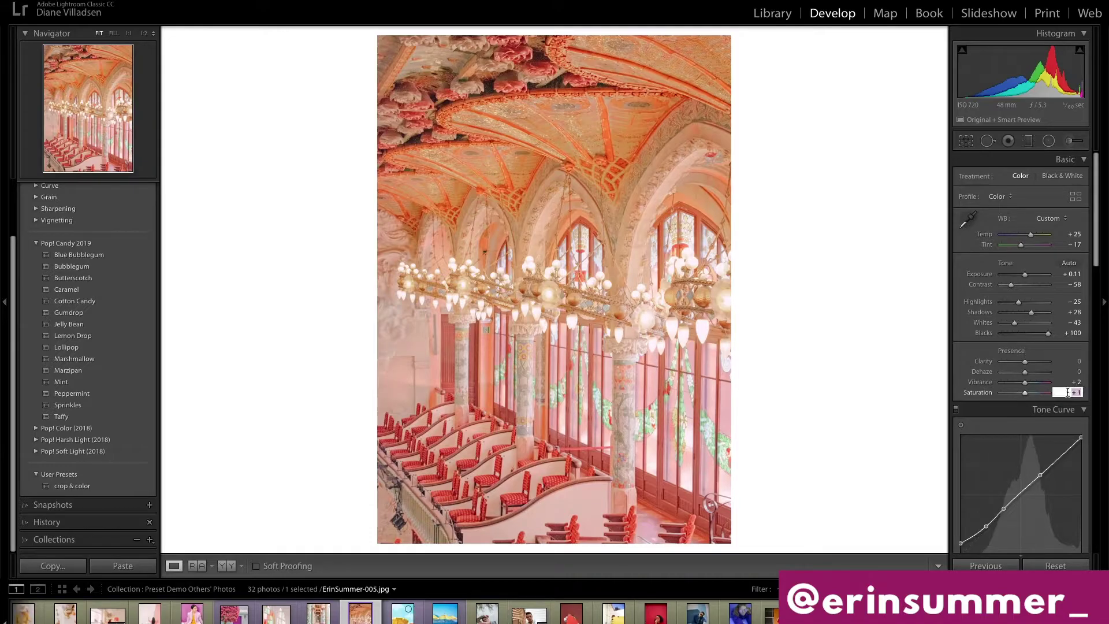
pyautogui.write('-3')
pyautogui.press('Return')
pyautogui.press('\\')
pyautogui.press('\\')
pyautogui.press('\\')
pyautogui.press('\\')
pyautogui.press('\\')
pyautogui.press('\\')
# Open the yellow and red umbrellas photo, apply the Jelly Bean preset, and set the highlights to -76.
pyautogui.press('Right')
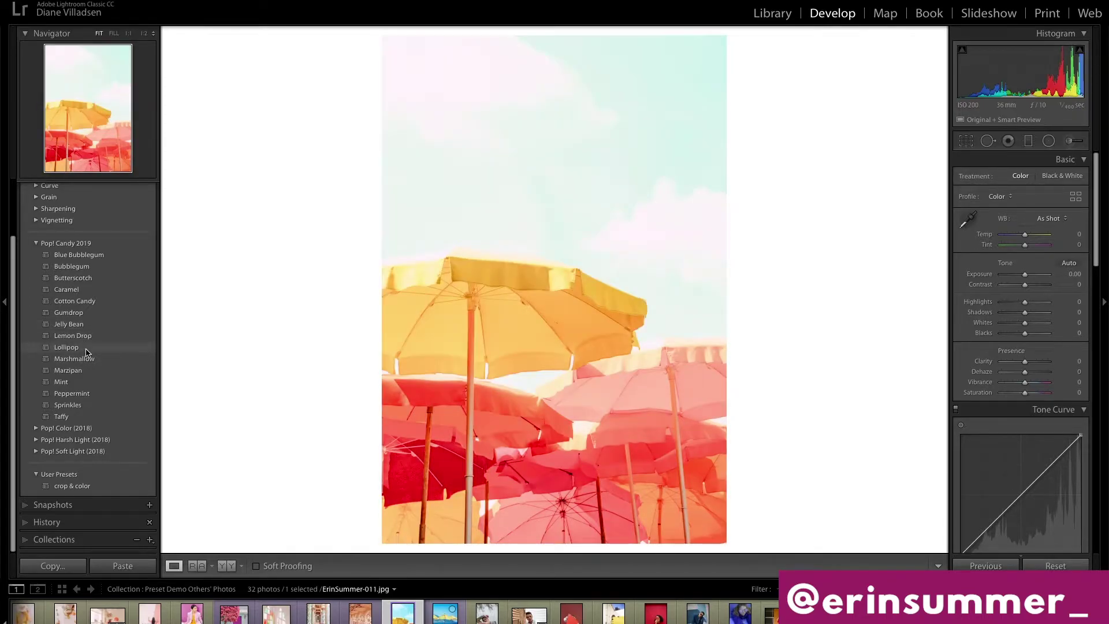
pyautogui.click(92, 324)
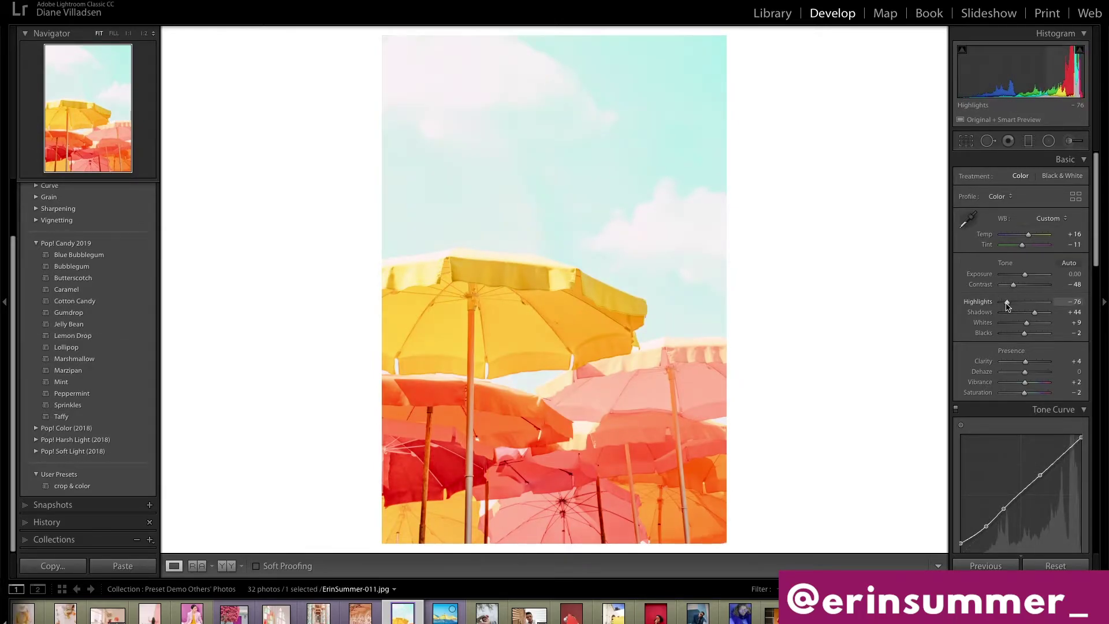
# Set the blue hue to +100 and the blue saturation to -45 in the colour mix.
pyautogui.scroll(-10, 1005, 307)
pyautogui.click(1034, 195)
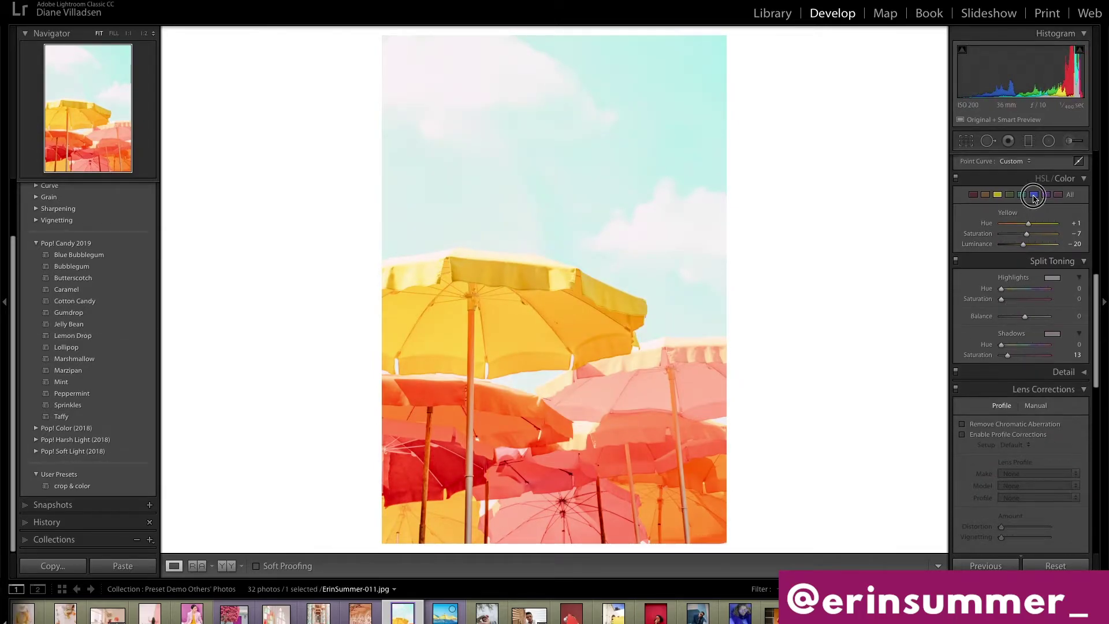
pyautogui.moveTo(1032, 223)
pyautogui.mouseDown()
pyautogui.moveTo(1057, 224)
pyautogui.moveTo(1020, 238)
pyautogui.mouseUp()
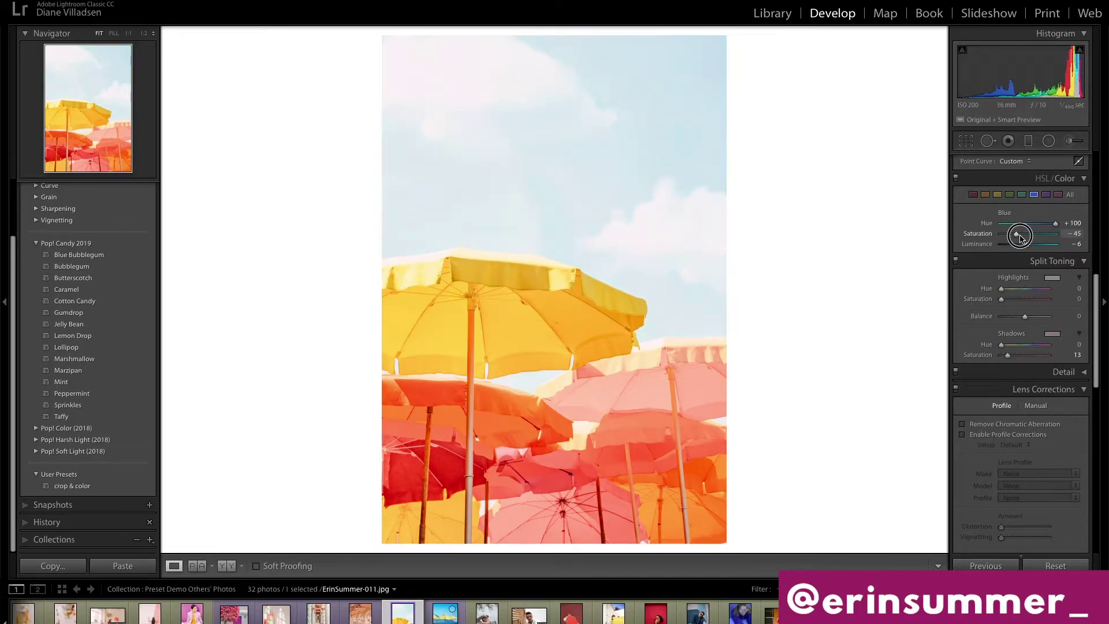
# Set the umbrella photo's white balance temperature to +12 and the blacks to +23.
pyautogui.scroll(15, 976, 195)
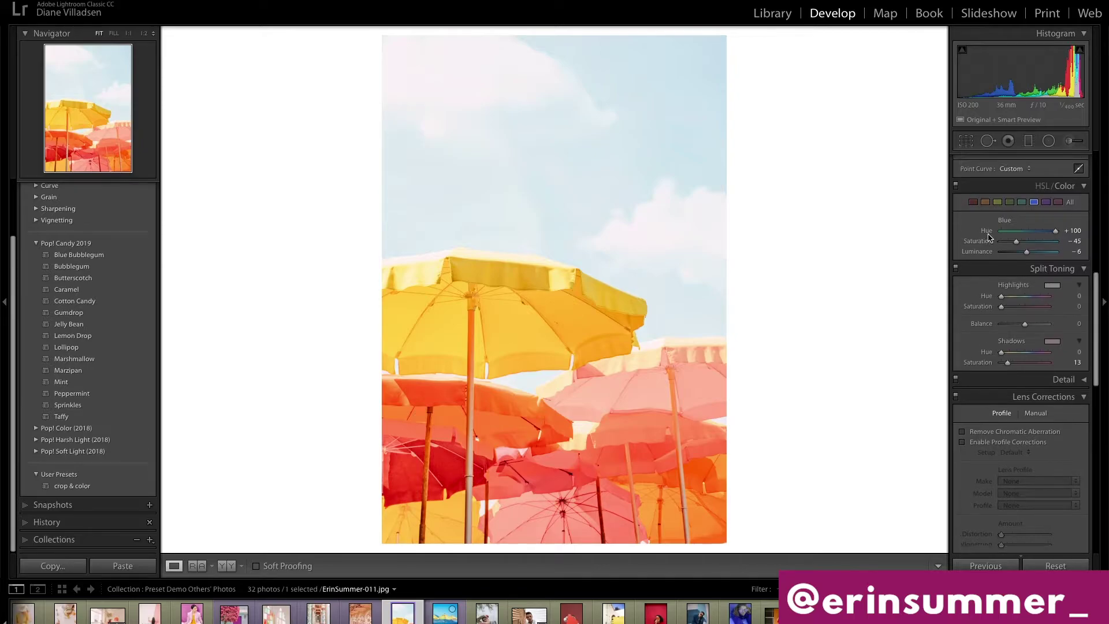
pyautogui.click(1068, 232)
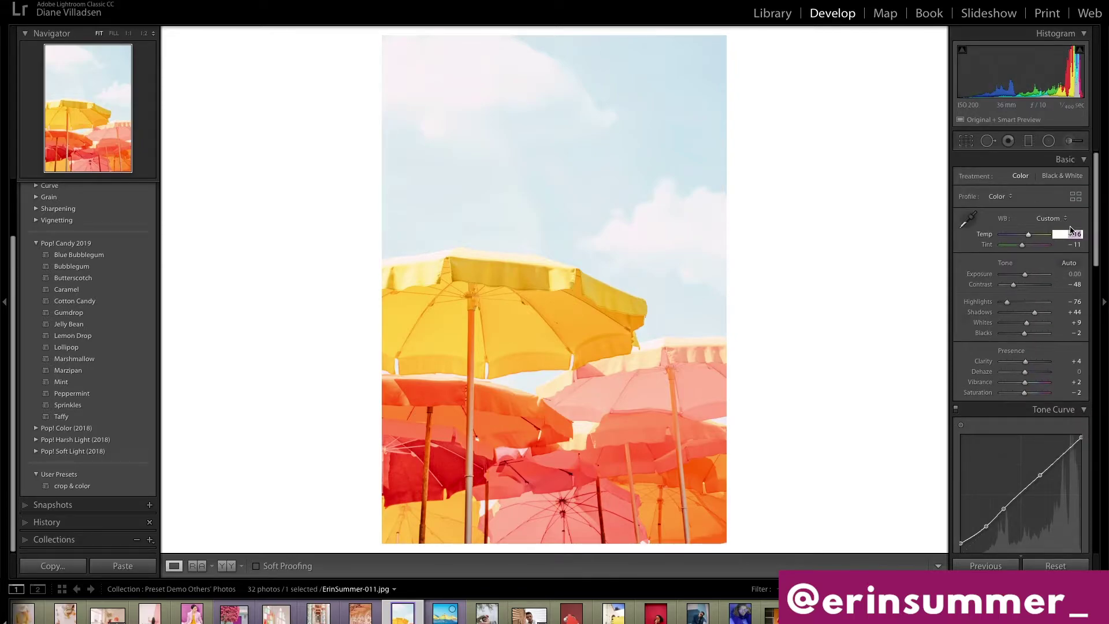
pyautogui.write('12')
pyautogui.press('Return')
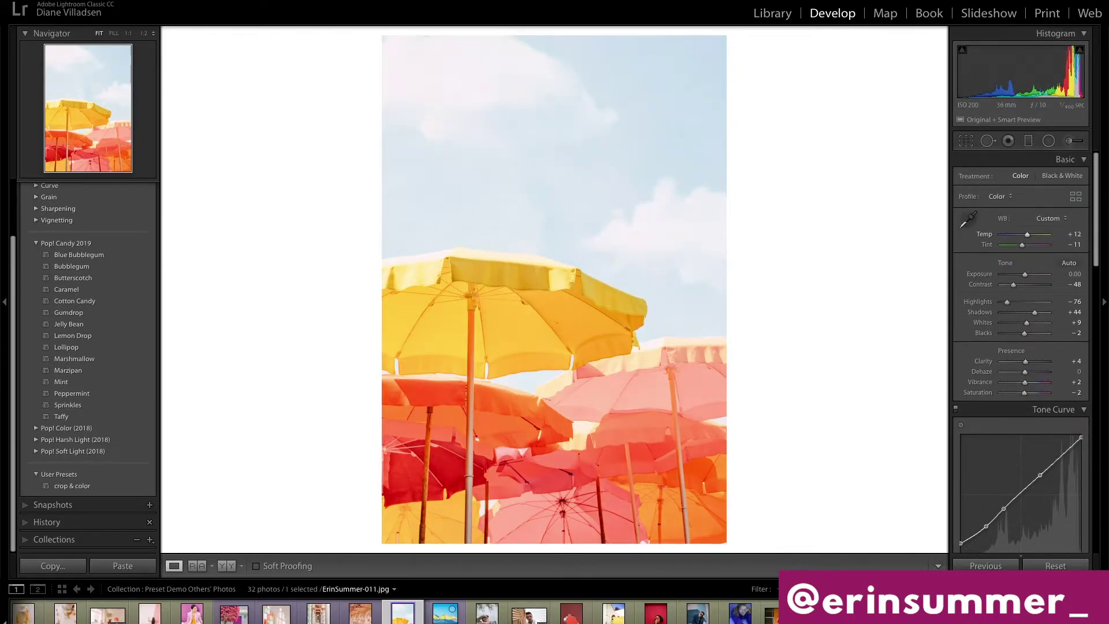
pyautogui.moveTo(1025, 333); pyautogui.dragTo(1033, 335)
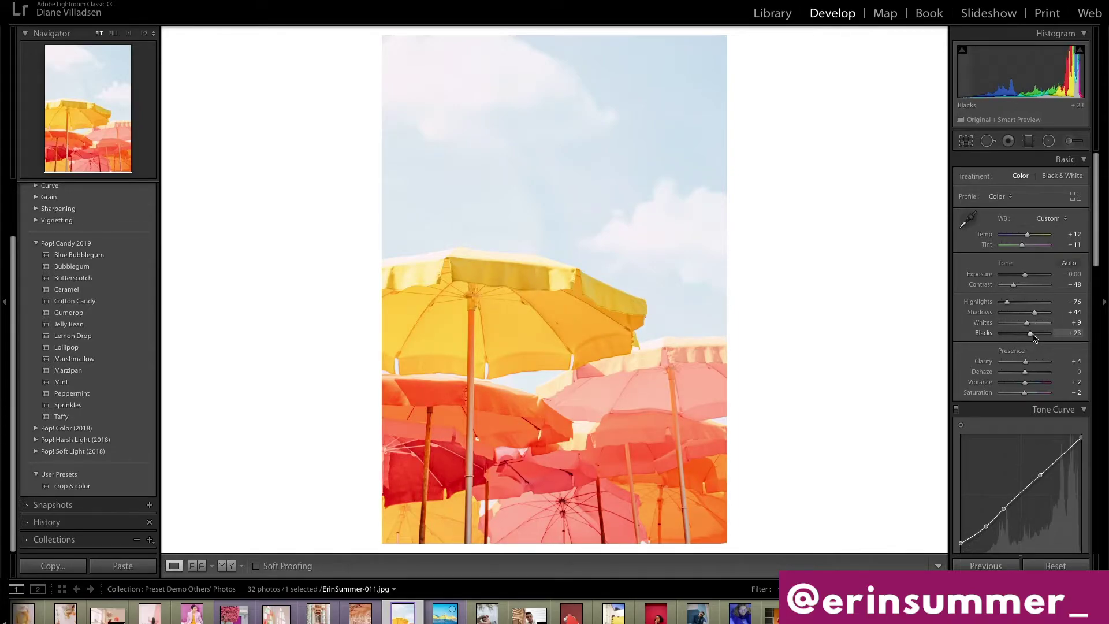
# Set the split toning shadow saturation to 6, and the yellow hue to -9 and yellow saturation to -19.
pyautogui.scroll(-10, 1034, 338)
pyautogui.click(1078, 466)
pyautogui.press('Return')
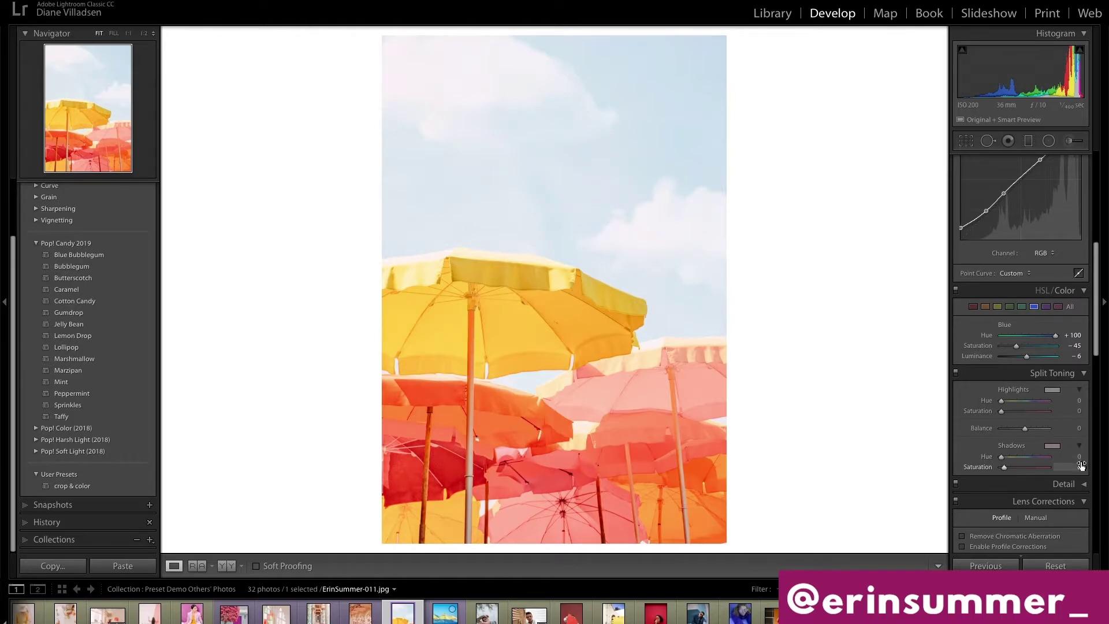
pyautogui.click(997, 307)
pyautogui.moveTo(1022, 346); pyautogui.dragTo(1023, 349)
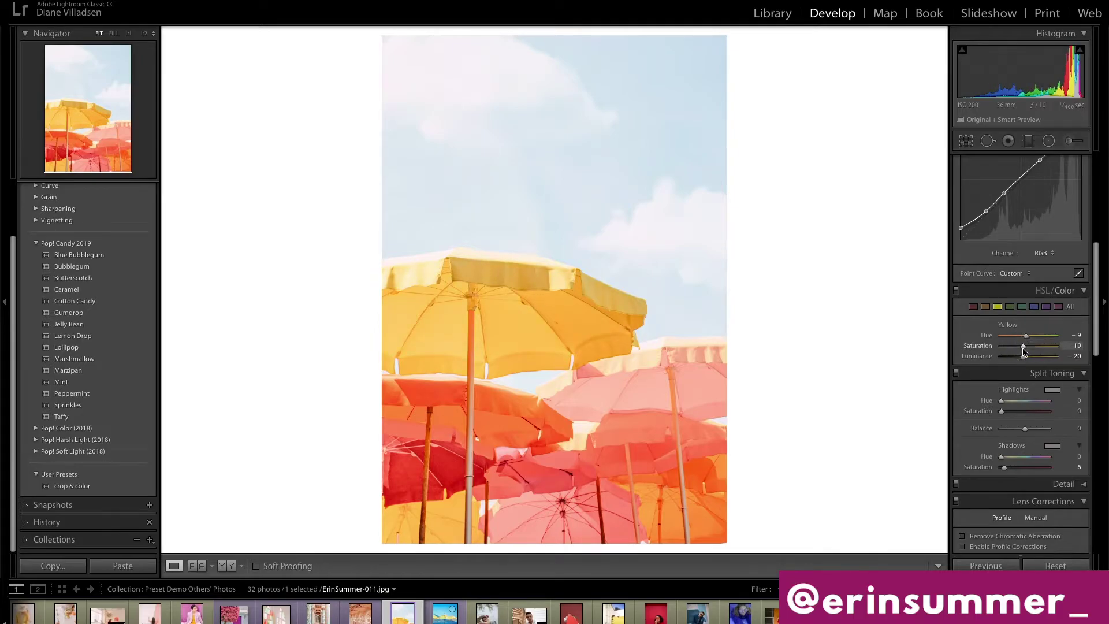
# Adjust the red saturation, and lift the blacks to +45 and the shadows to +63.
pyautogui.click(973, 306)
pyautogui.moveTo(1023, 346); pyautogui.dragTo(1034, 335)
pyautogui.scroll(10, 1027, 341)
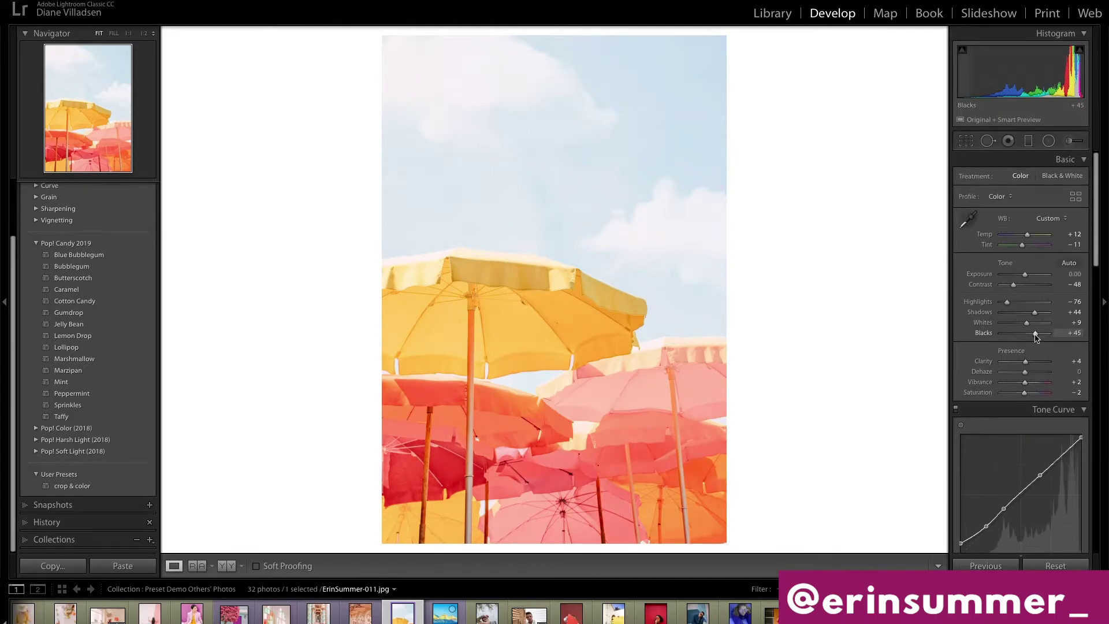
pyautogui.scroll(-10, 1040, 316)
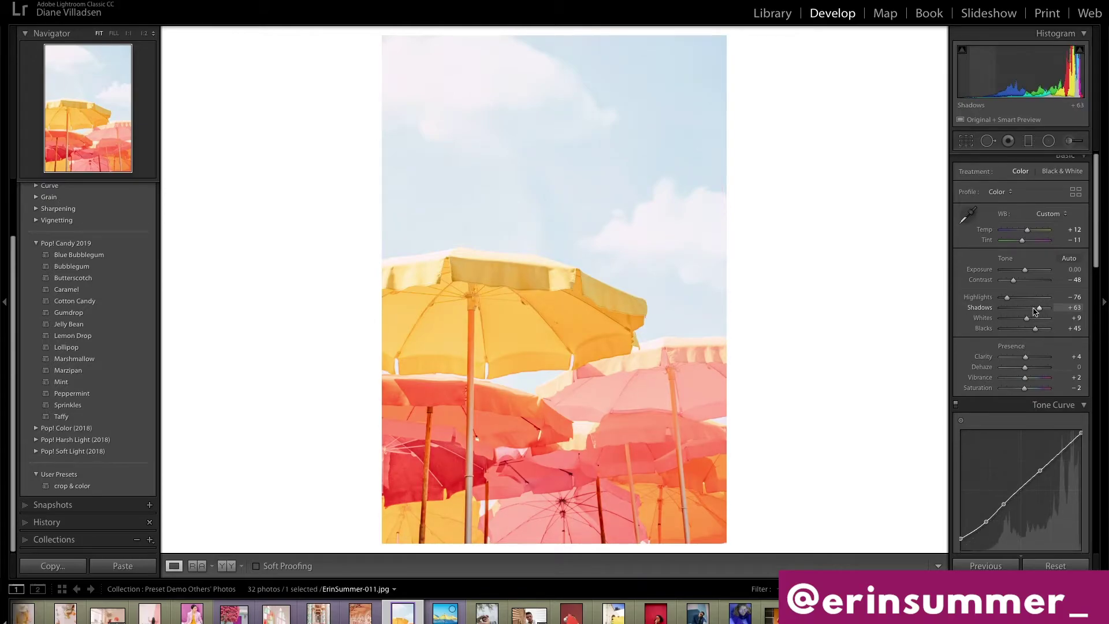
# Add grain to the umbrella photo with amount 39 and size 45.
pyautogui.scroll(-5, 1040, 315)
pyautogui.scroll(-5, 1038, 314)
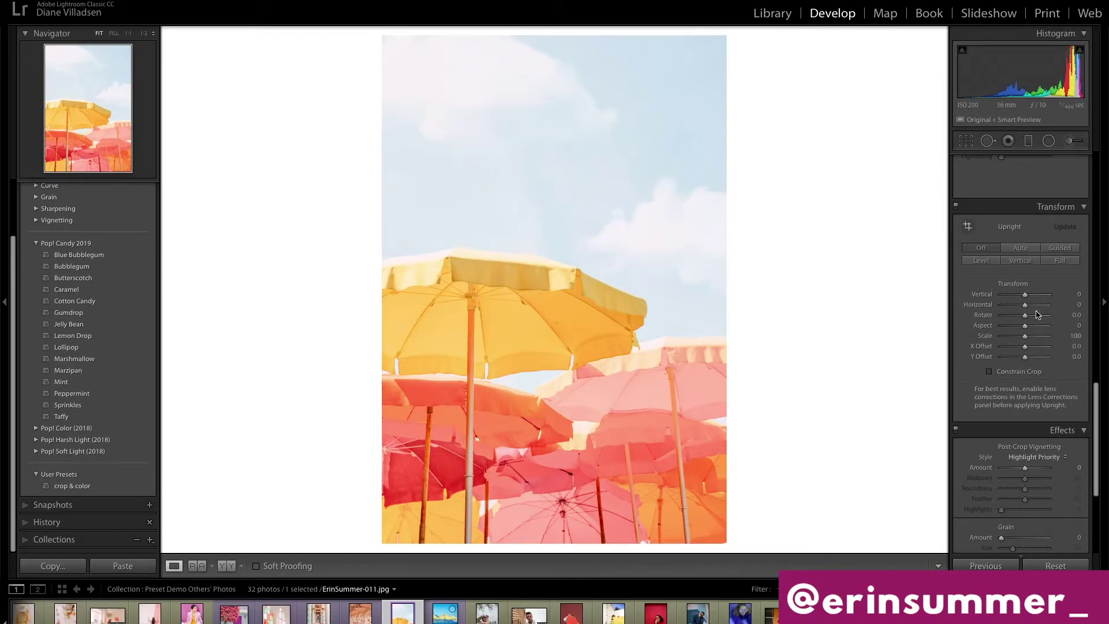
pyautogui.click(1020, 348)
pyautogui.click(1022, 357)
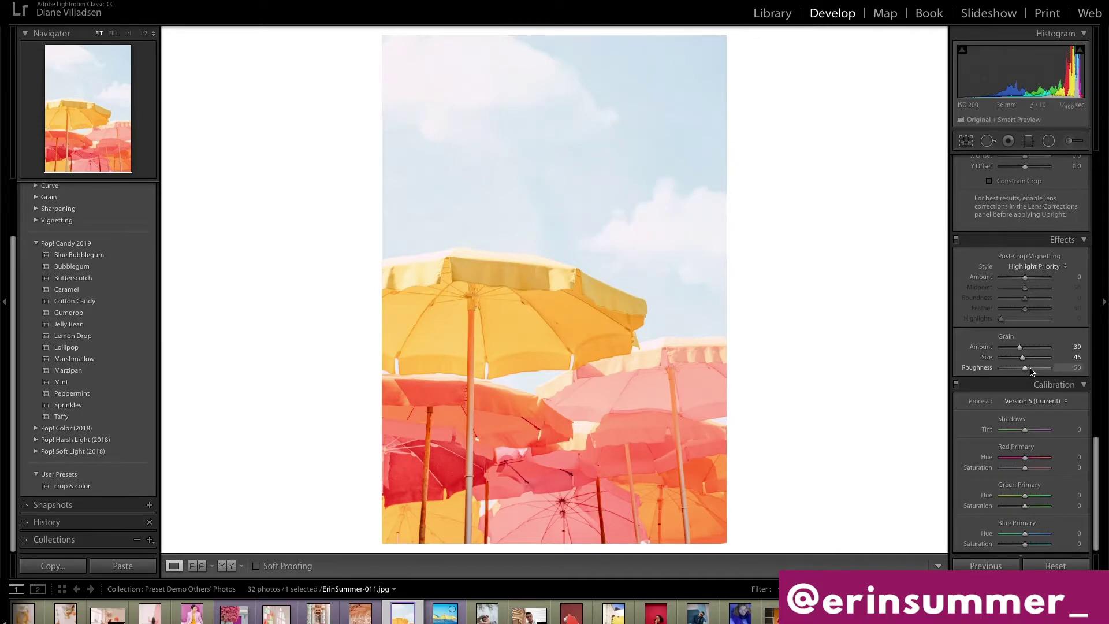
# Compare the umbrella photo before and after the edits.
pyautogui.press('\\')
pyautogui.press('\\')
pyautogui.press('\\')
pyautogui.press('\\')
pyautogui.press('\\')
pyautogui.press('\\')
pyautogui.press('\\')
pyautogui.press('\\')
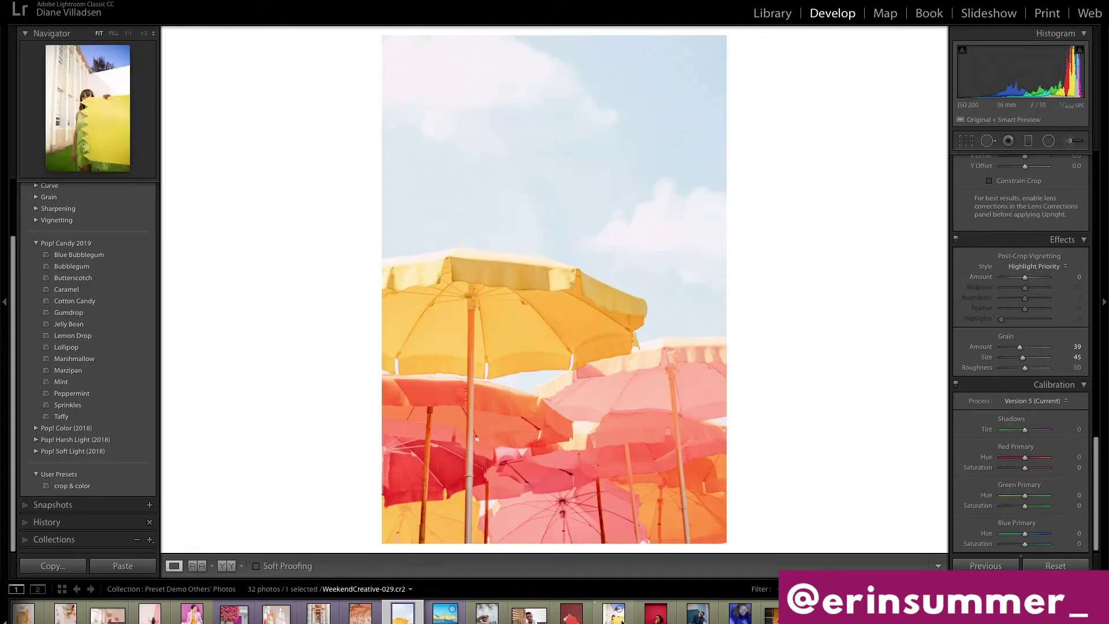
# Open the beach photo with the colourful loungers, preview the Pop! Candy presets, and apply Marzipan.
pyautogui.click(439, 617)
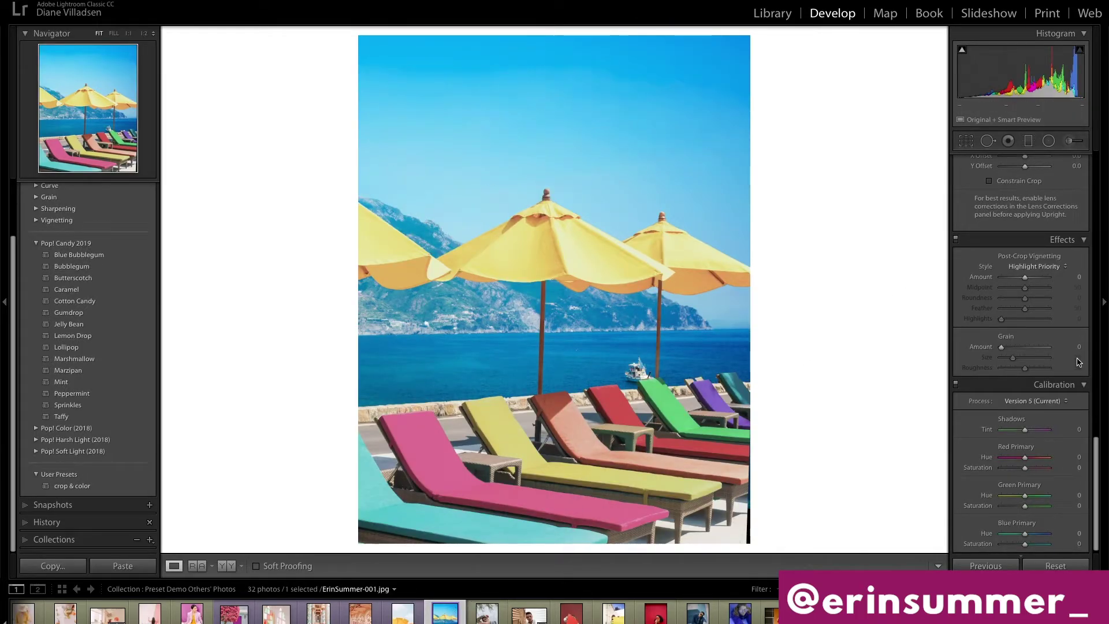
pyautogui.scroll(5, 1073, 365)
pyautogui.scroll(10, 1073, 364)
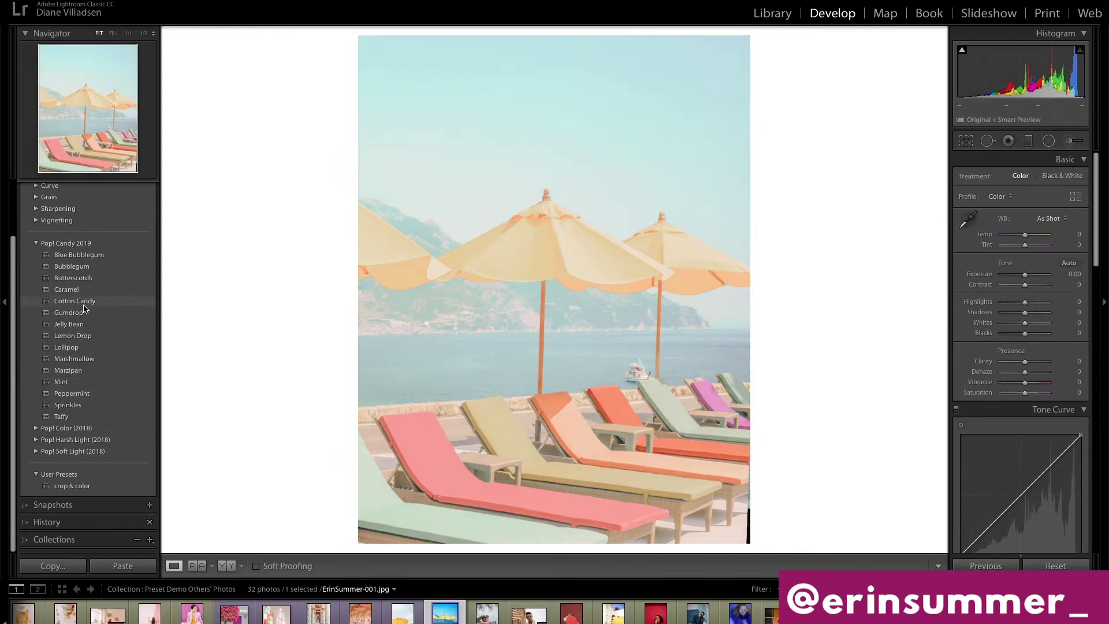
pyautogui.click(79, 369)
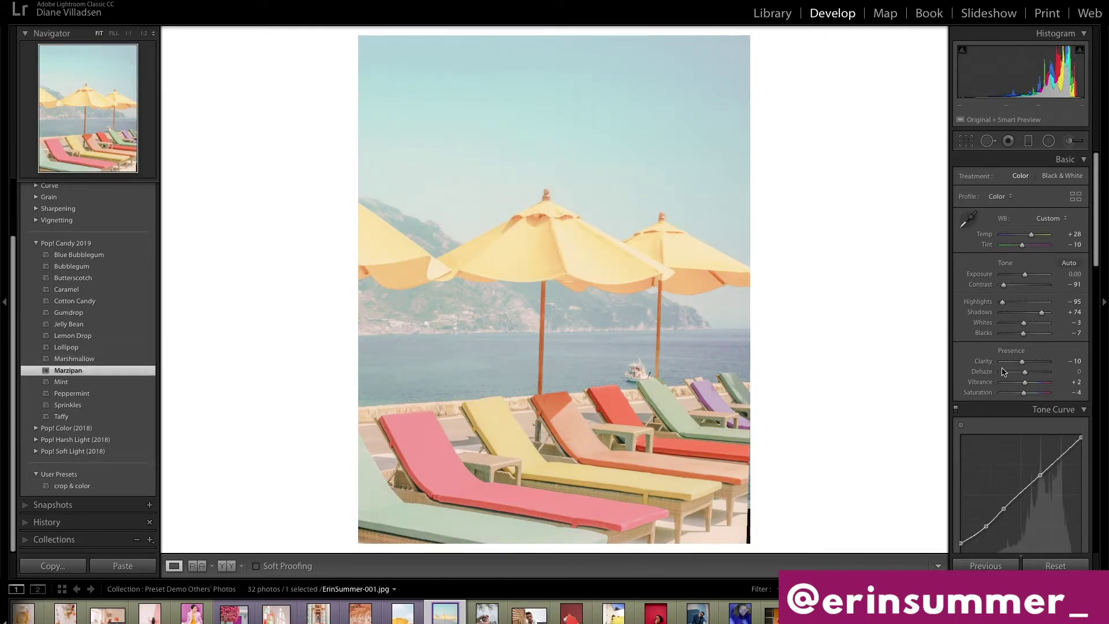
# Set the blue hue to +13 and saturation to -37, and the aqua hue to +13 and saturation to -11.
pyautogui.scroll(-5, 1040, 312)
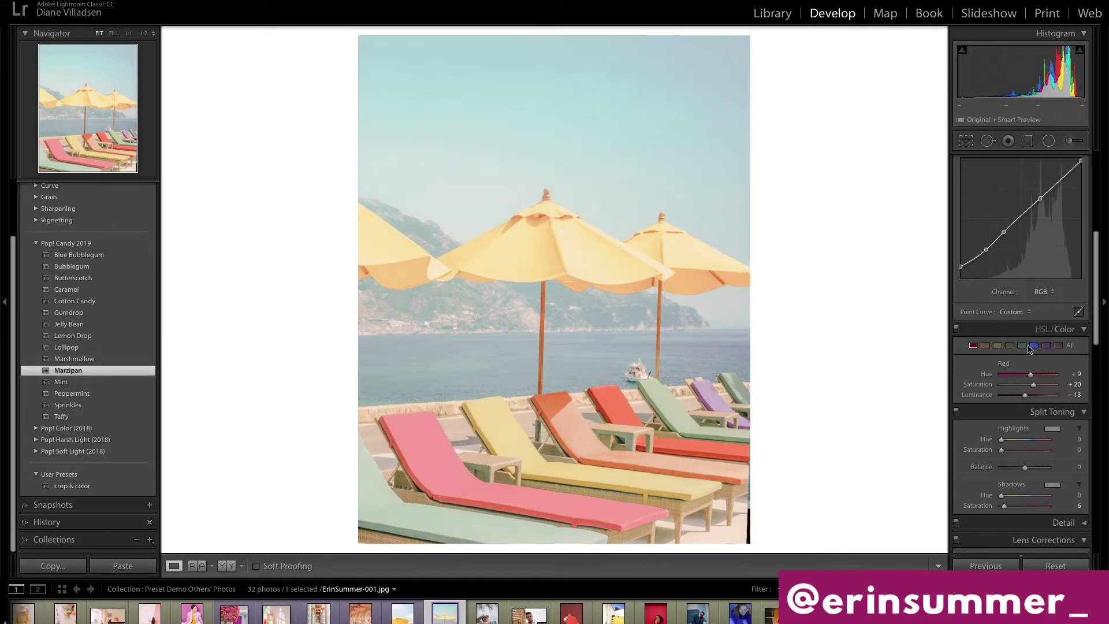
pyautogui.click(1033, 345)
pyautogui.moveTo(1035, 374)
pyautogui.mouseDown()
pyautogui.moveTo(1067, 385)
pyautogui.moveTo(1031, 382)
pyautogui.mouseUp()
pyautogui.click(1020, 345)
pyautogui.click(1034, 345)
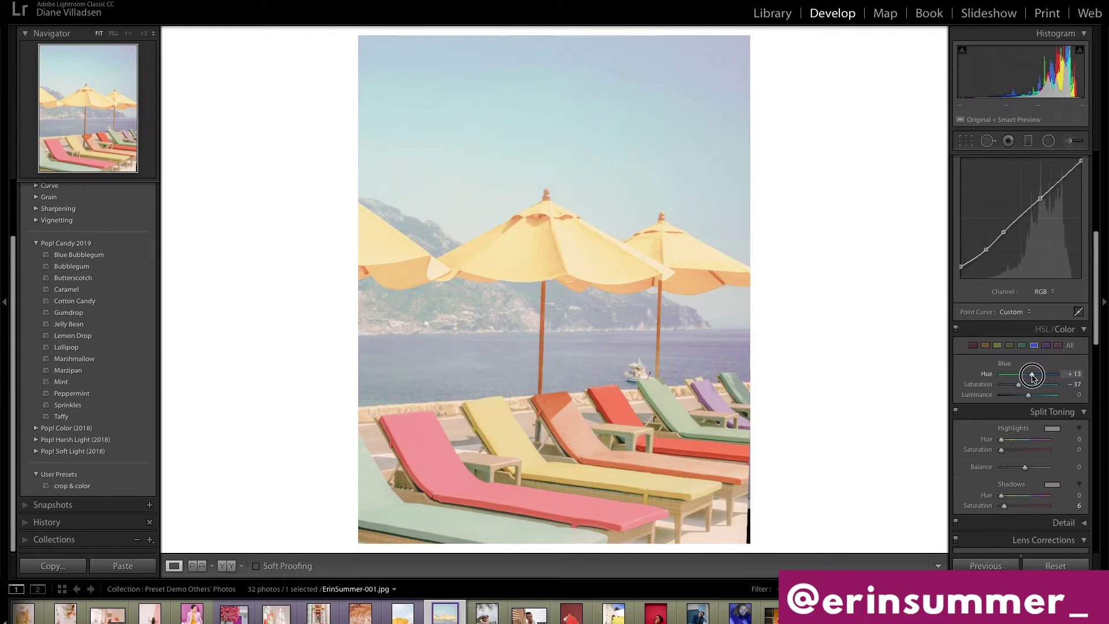
pyautogui.click(1021, 346)
pyautogui.click(1033, 374)
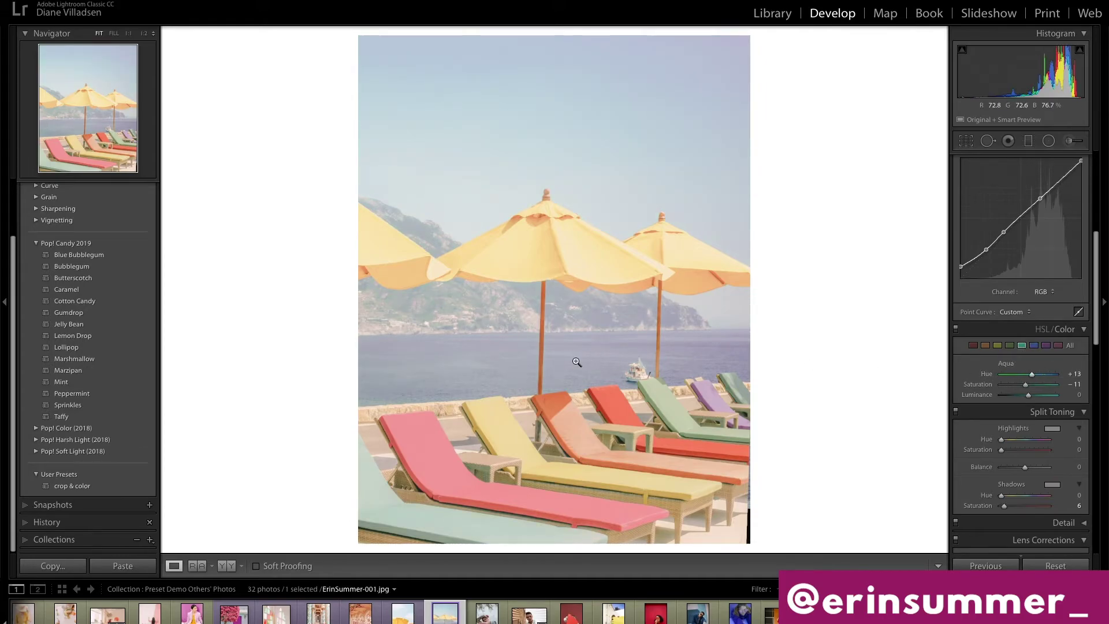
# Try out the purple hue, and set the blue hue to -15 and the blue saturation to -41.
pyautogui.click(1046, 345)
pyautogui.moveTo(1067, 375); pyautogui.dragTo(932, 377)
pyautogui.moveTo(1055, 373); pyautogui.dragTo(1024, 377)
pyautogui.click(1034, 346)
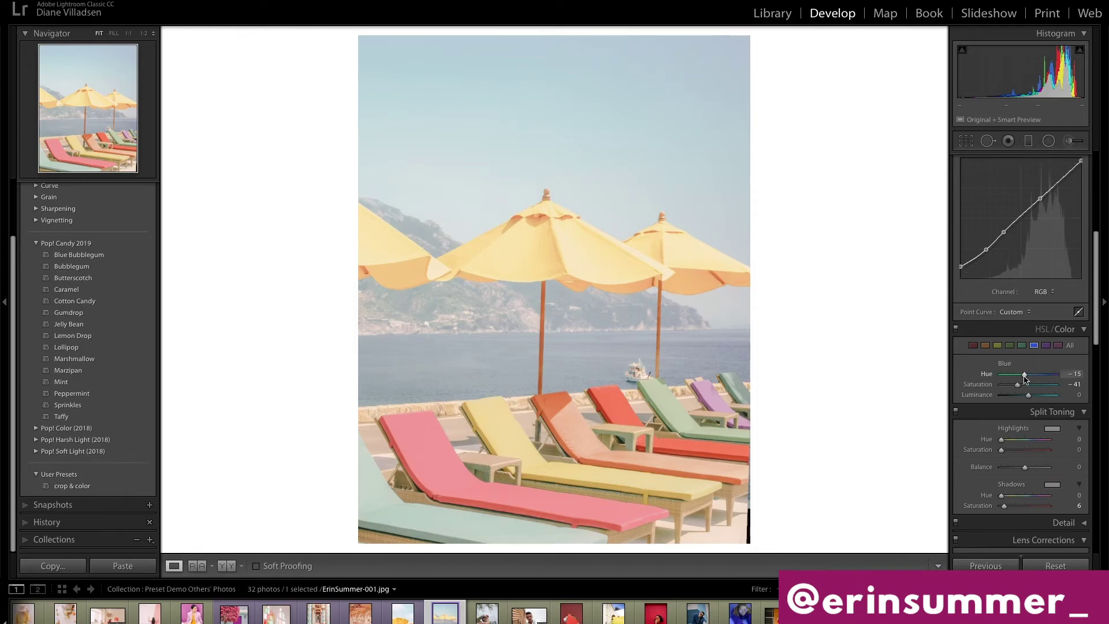
# Set the beach photo's exposure to +0.10 and the blacks to -9.
pyautogui.scroll(4, 1016, 375)
pyautogui.scroll(4, 1007, 355)
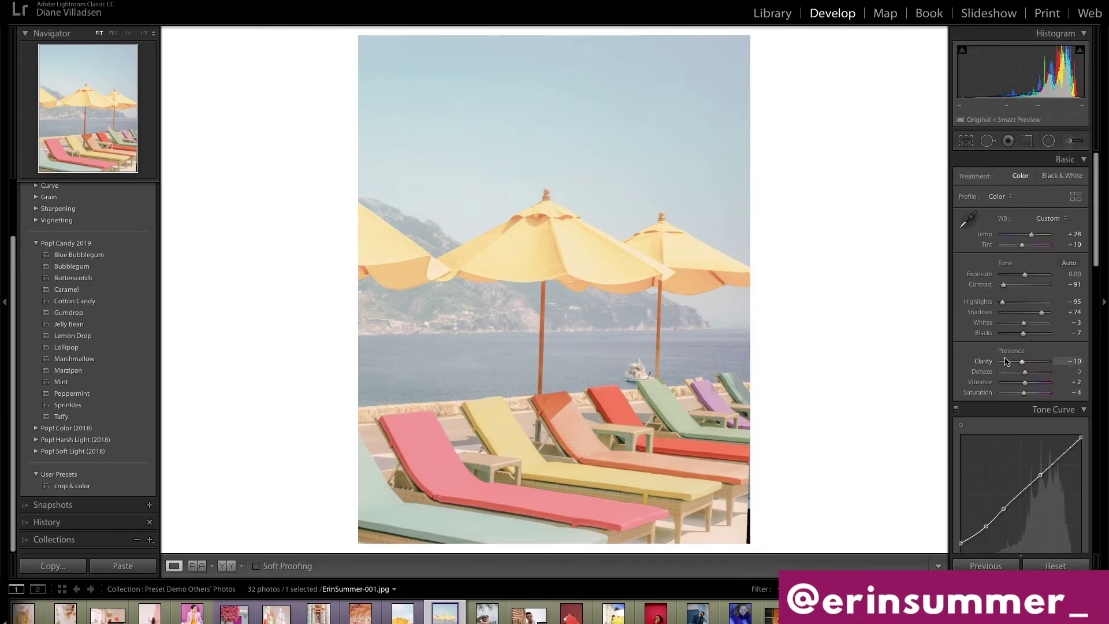
pyautogui.click(1073, 274)
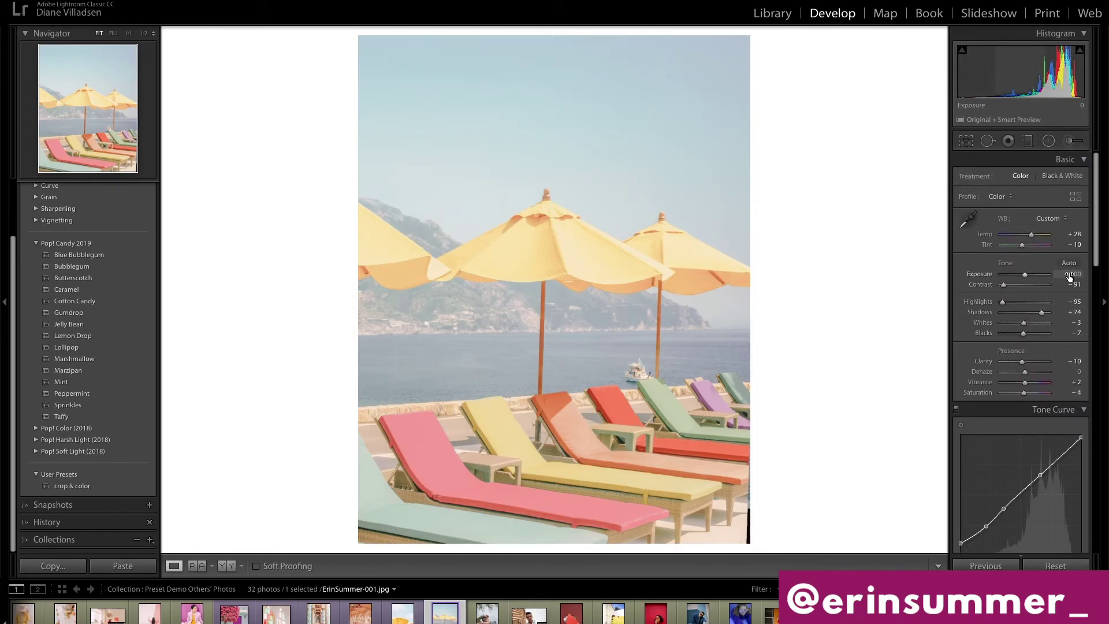
pyautogui.write('0.1')
pyautogui.press('Return')
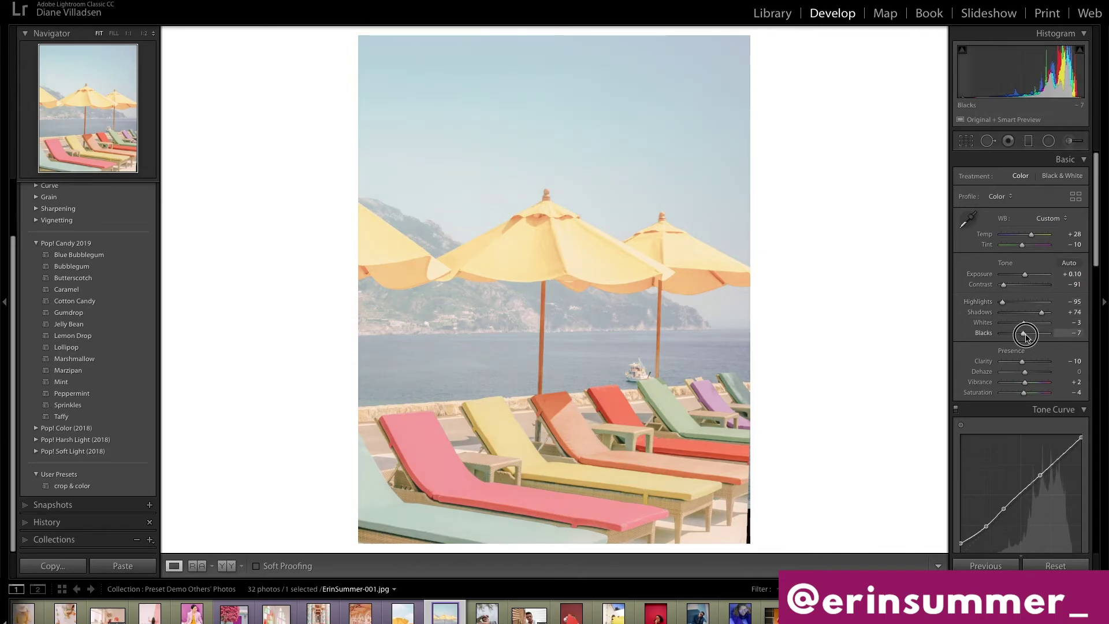
pyautogui.moveTo(1023, 332); pyautogui.dragTo(1022, 332)
# Fine-tune the yellow saturation in the colour mix and bring up the orange adjustments.
pyautogui.scroll(-2, 1027, 335)
pyautogui.scroll(-5, 1026, 335)
pyautogui.click(997, 242)
pyautogui.click(1028, 281)
pyautogui.moveTo(1030, 285)
pyautogui.mouseDown()
pyautogui.moveTo(1052, 288)
pyautogui.moveTo(1028, 287)
pyautogui.moveTo(1032, 270)
pyautogui.moveTo(1025, 281)
pyautogui.moveTo(1051, 286)
pyautogui.moveTo(1028, 287)
pyautogui.mouseUp()
pyautogui.click(986, 243)
# Review the remaining settings of the beach photo and compare it before and after the edits.
pyautogui.scroll(-3, 1027, 286)
pyautogui.scroll(-10, 1027, 286)
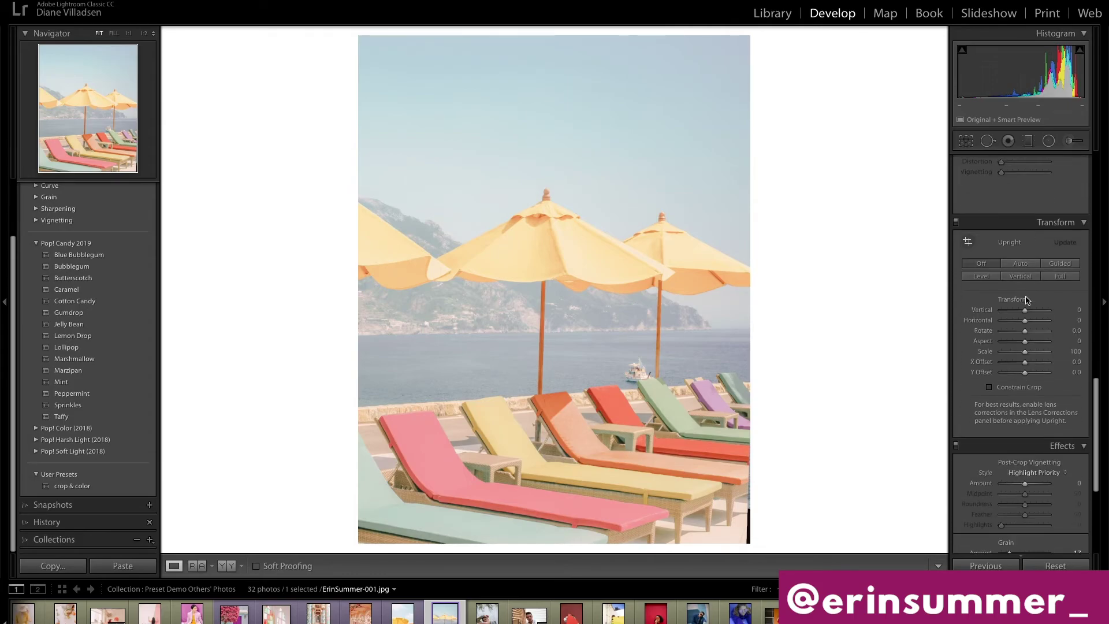
pyautogui.scroll(15, 1099, 497)
pyautogui.press('\\')
pyautogui.press('\\')
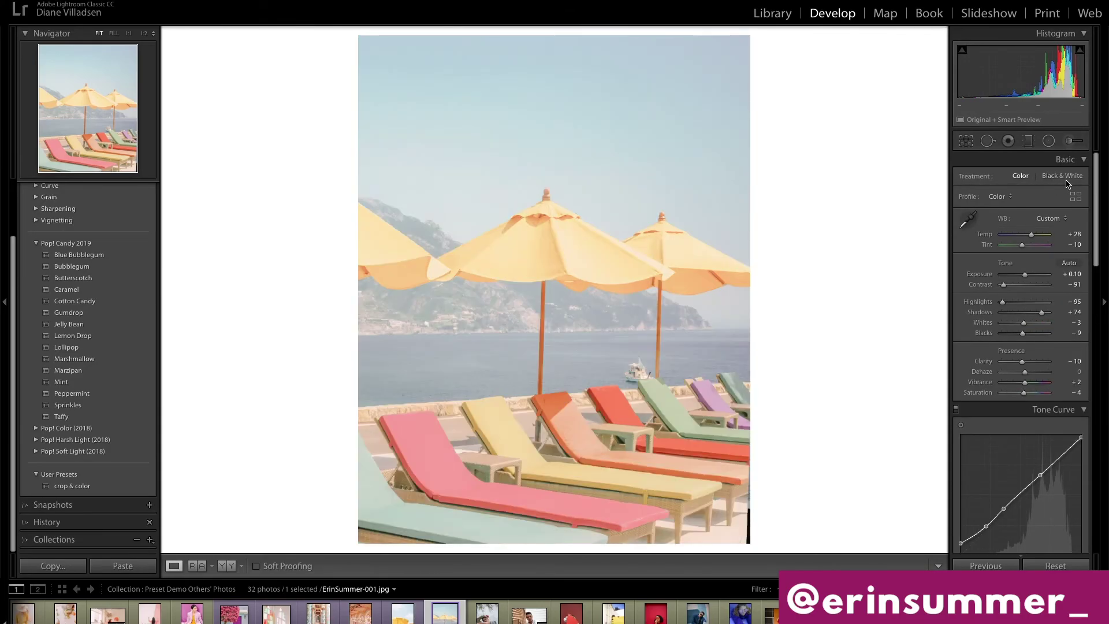